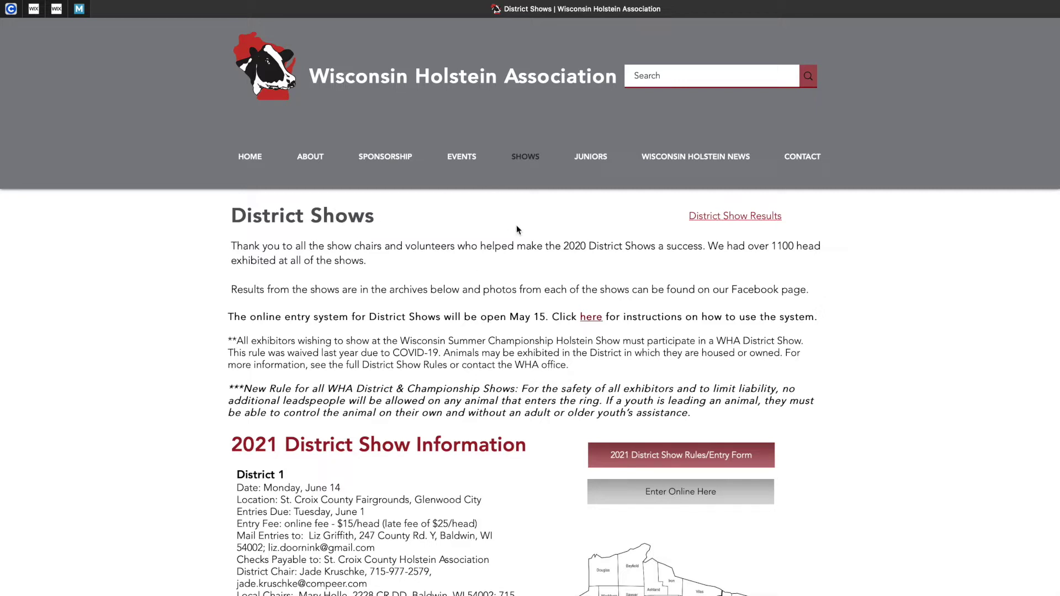
# Look over the home page and open the Enter Online Here entry system for district shows
pyautogui.moveTo(529, 159)
pyautogui.scroll(-2, 351, 488)
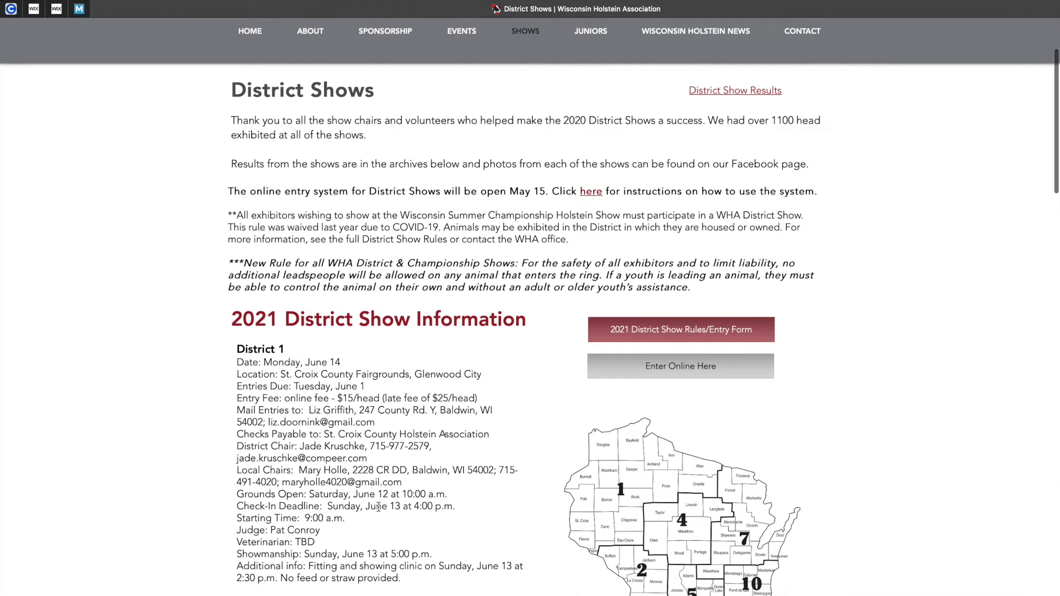
pyautogui.scroll(1, 409, 330)
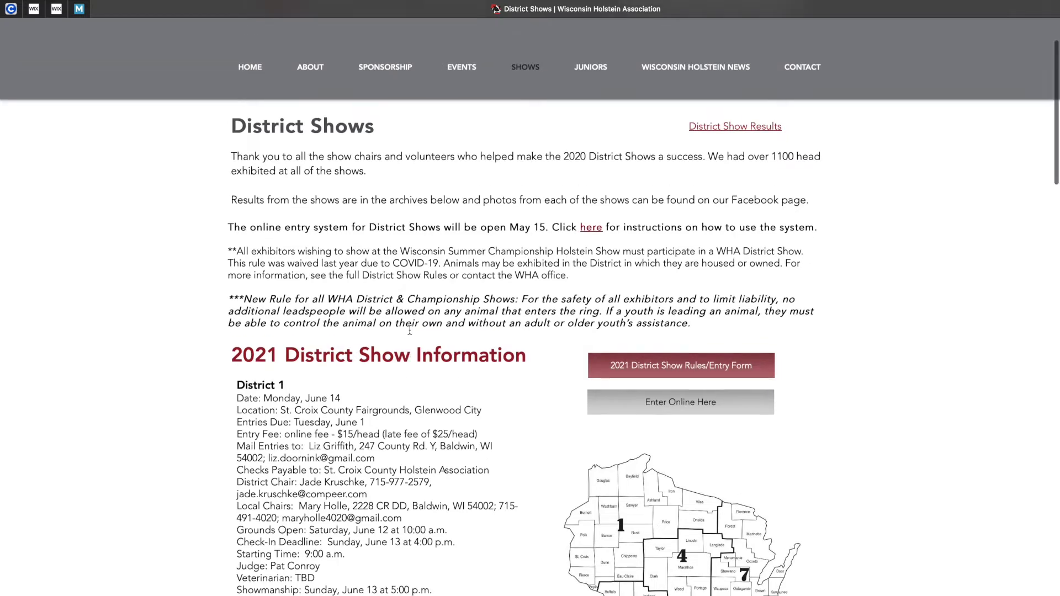
pyautogui.scroll(1, 410, 330)
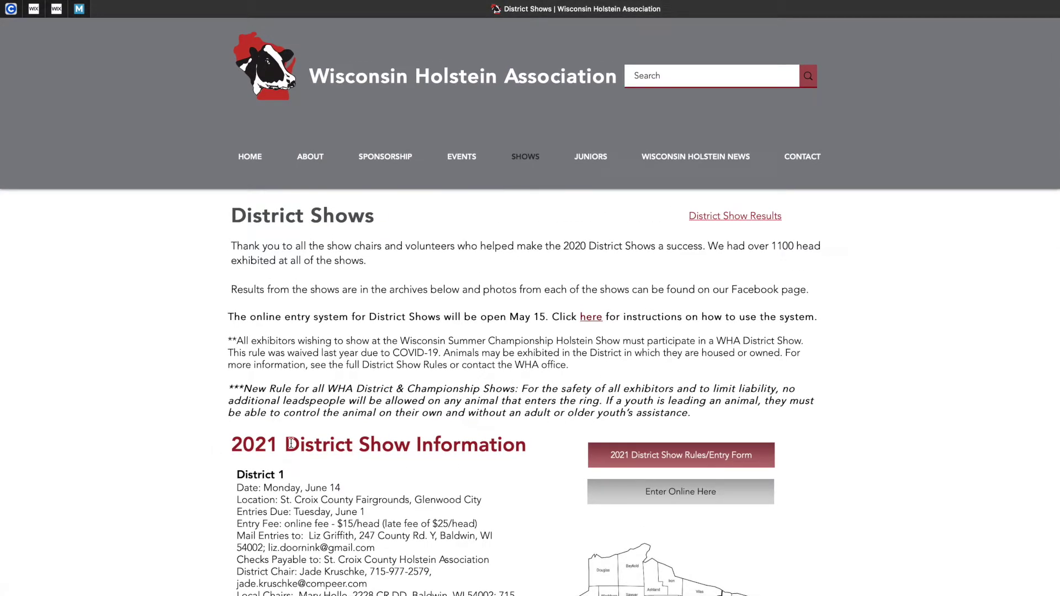
pyautogui.scroll(-1, 349, 549)
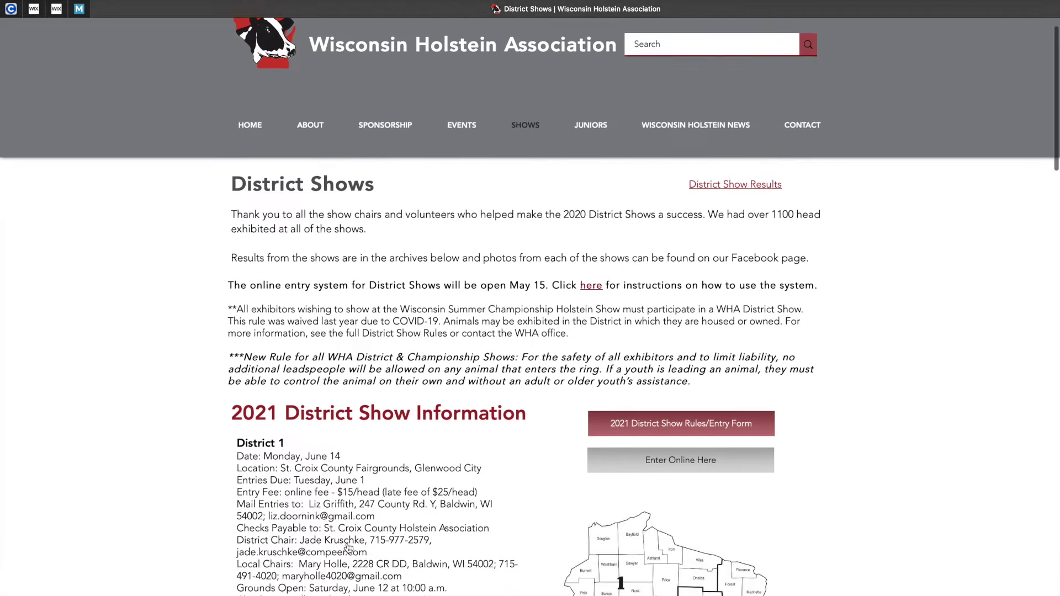
pyautogui.scroll(1, 348, 547)
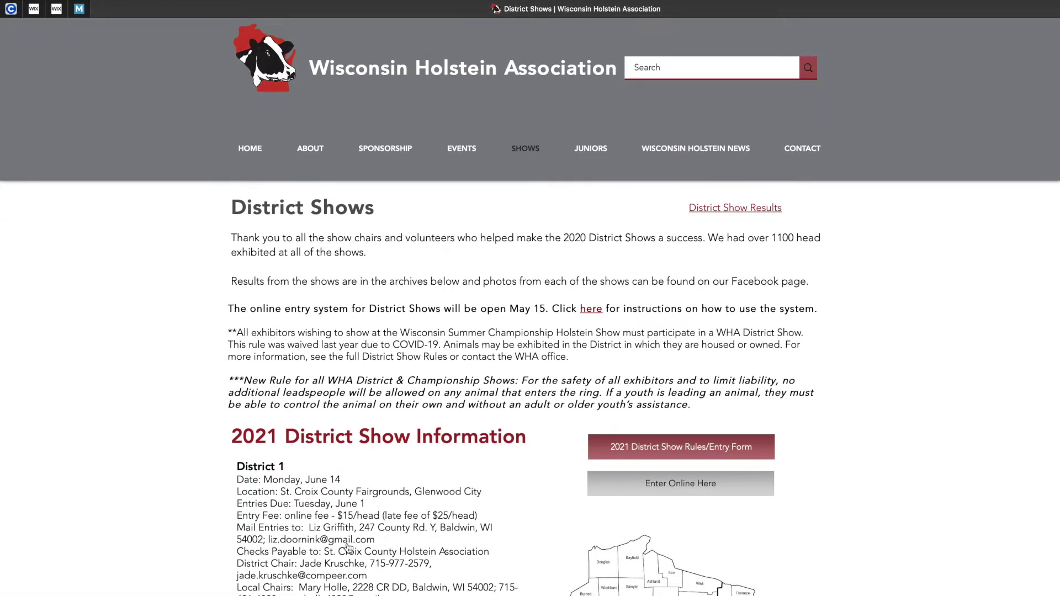
pyautogui.click(712, 489)
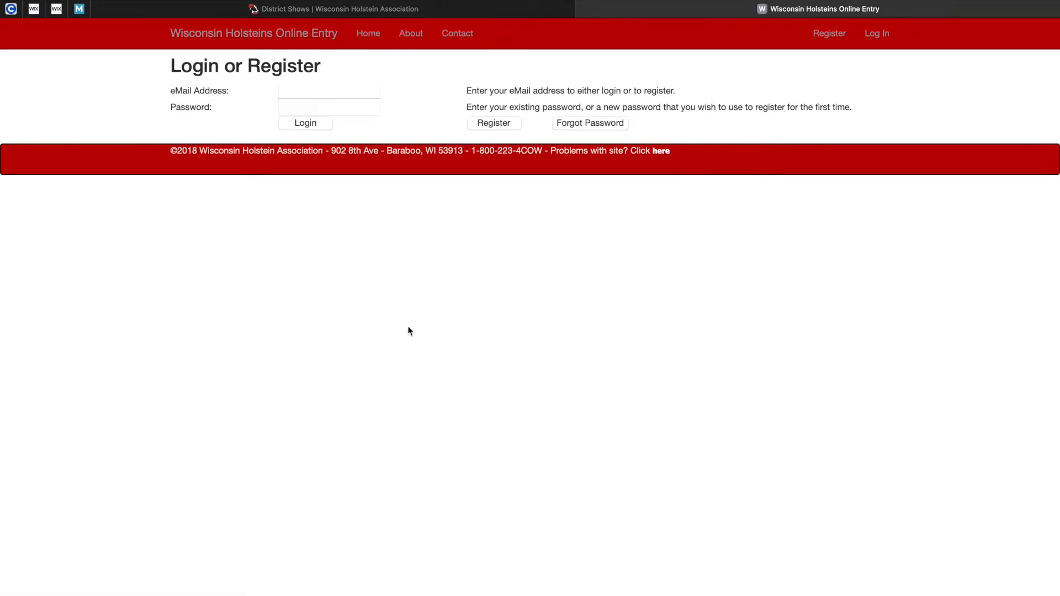
# Register a new account with the user's e-mail address and a new password
pyautogui.click(354, 84)
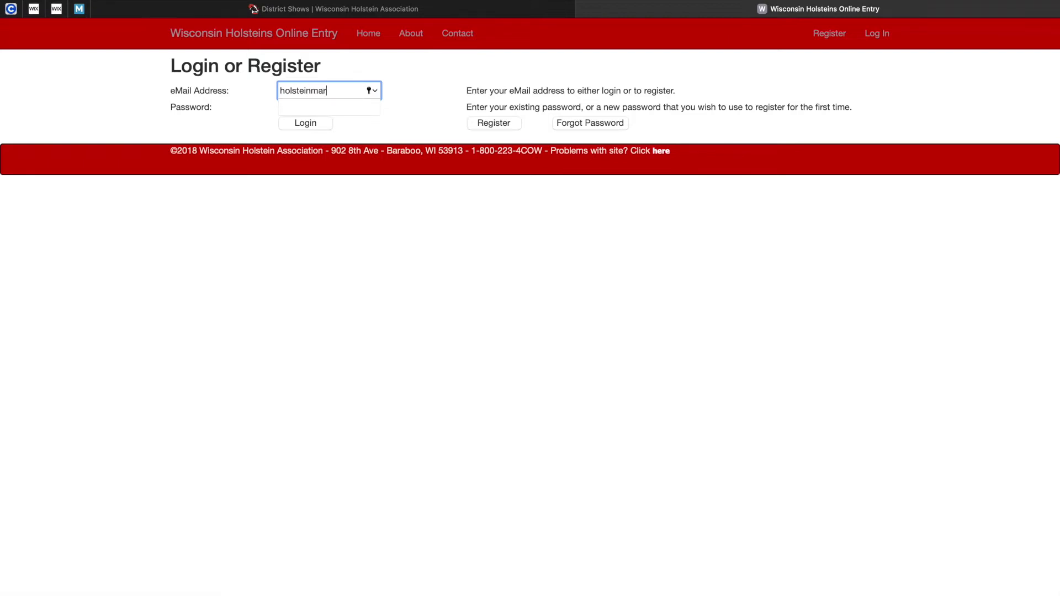
pyautogui.click(326, 107)
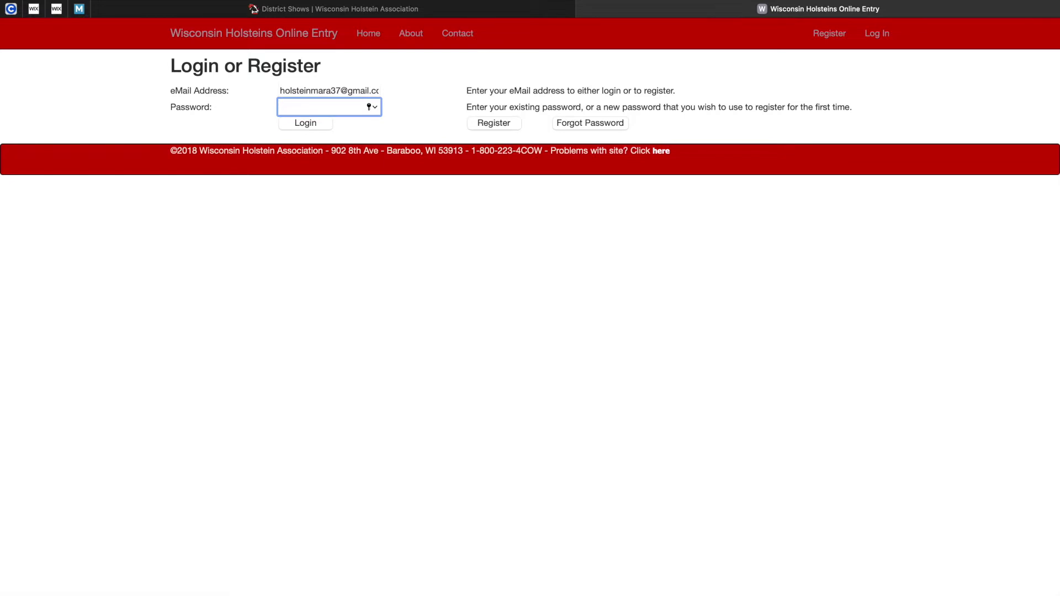
pyautogui.write('•••••••')
pyautogui.click(489, 123)
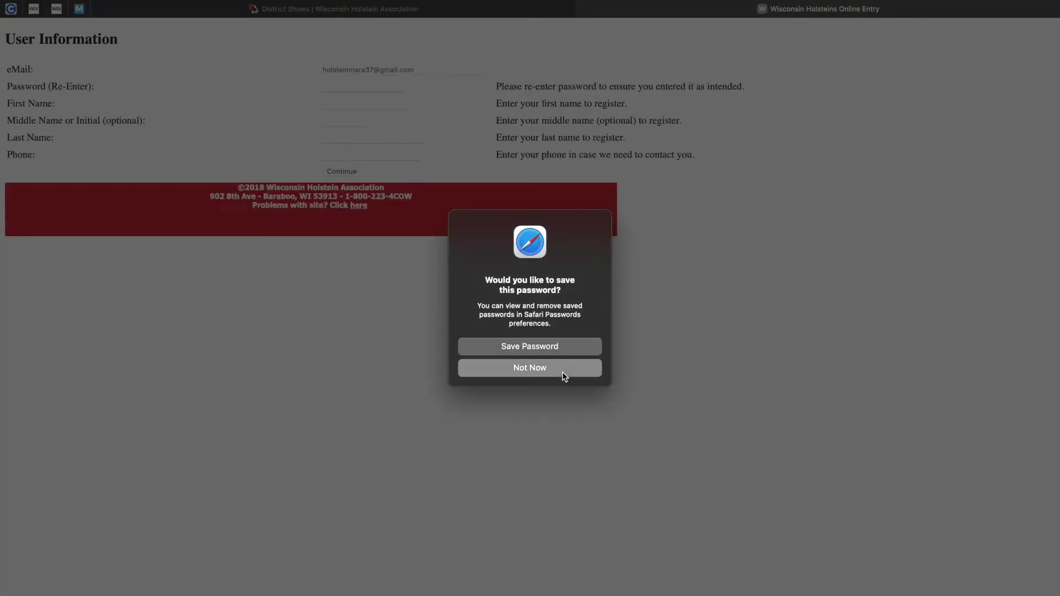
# Decline Safari's save-password prompt and re-enter the password to confirm it
pyautogui.click(562, 370)
pyautogui.click(330, 88)
pyautogui.write('••••••••')
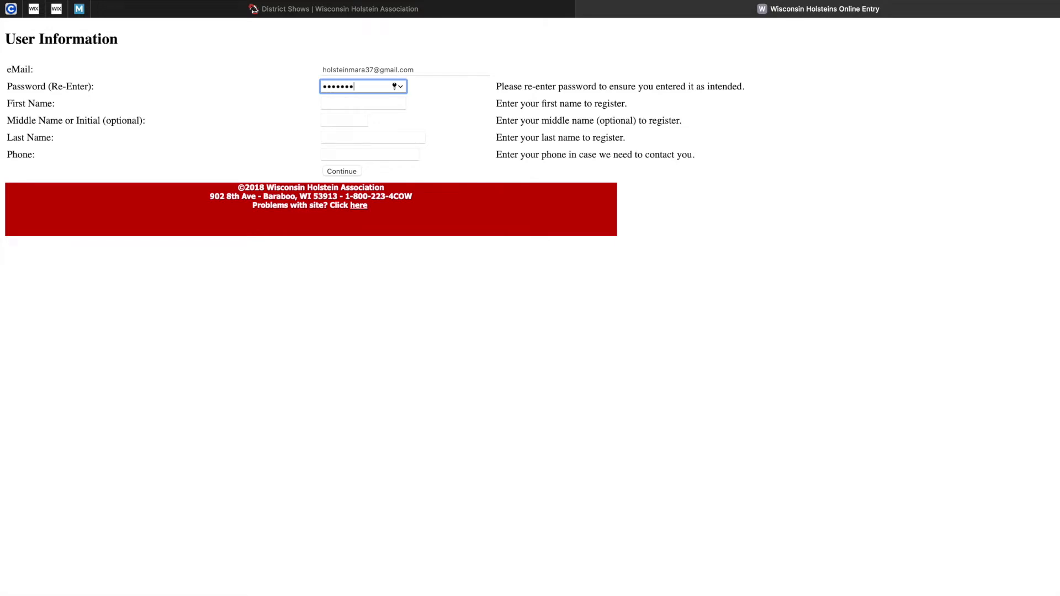
# Fill in the user's first name, last name and phone number
pyautogui.click(344, 108)
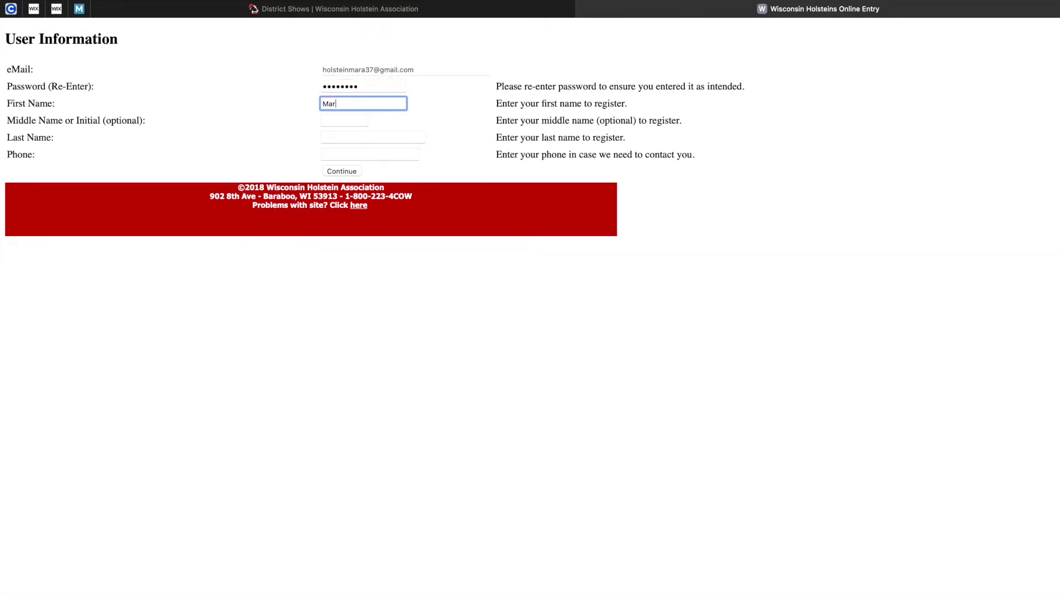
pyautogui.press('Tab')
pyautogui.press('Tab')
pyautogui.write('920')
pyautogui.press('BackSpace')
pyautogui.press('BackSpace')
pyautogui.press('BackSpace')
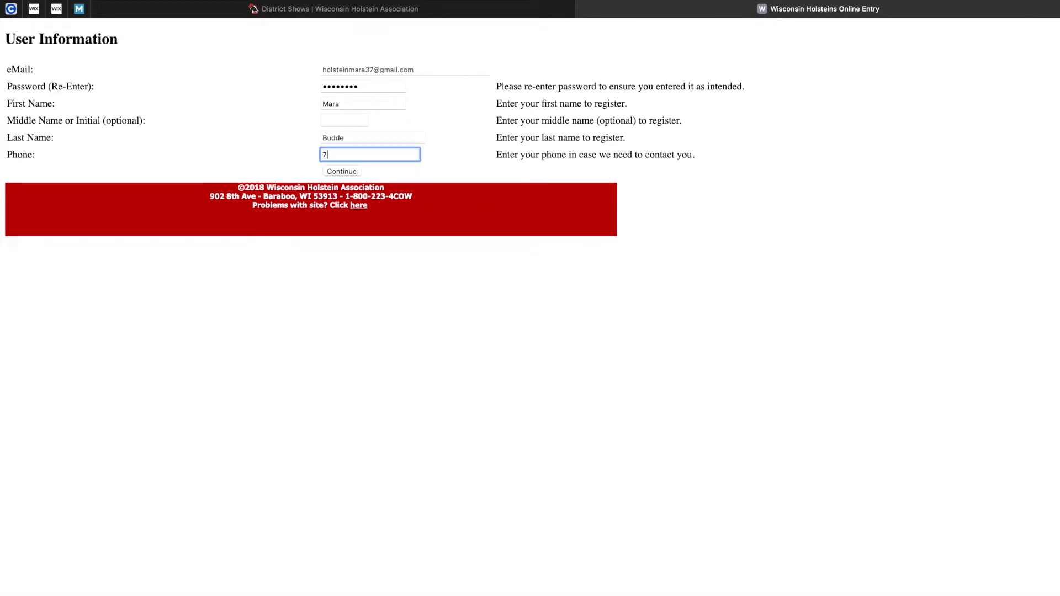
# Submit the user information, add the District 5 show to the cart and open its entry for editing
pyautogui.click(351, 173)
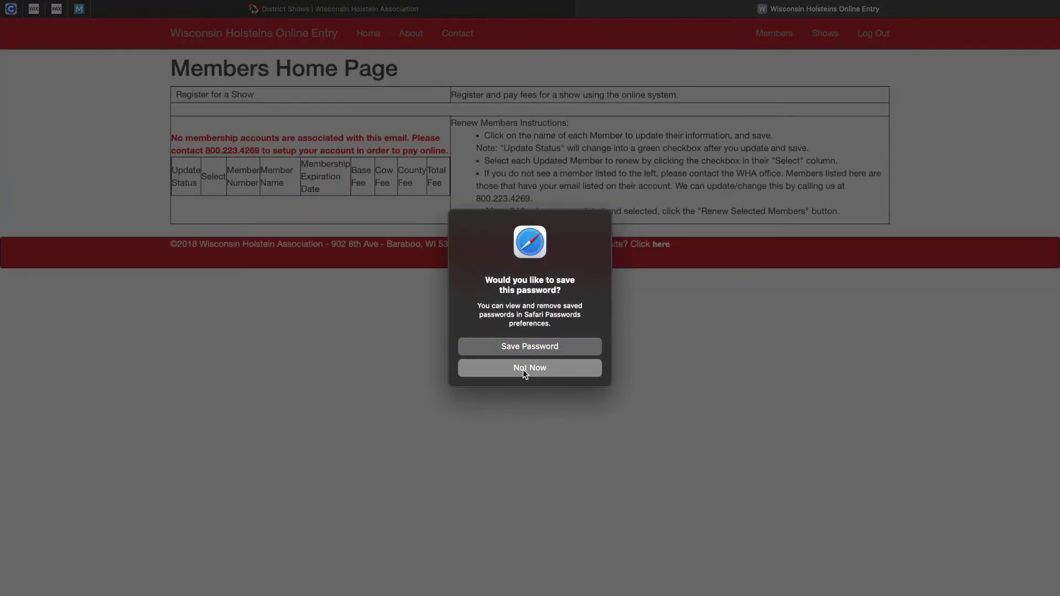
pyautogui.click(524, 368)
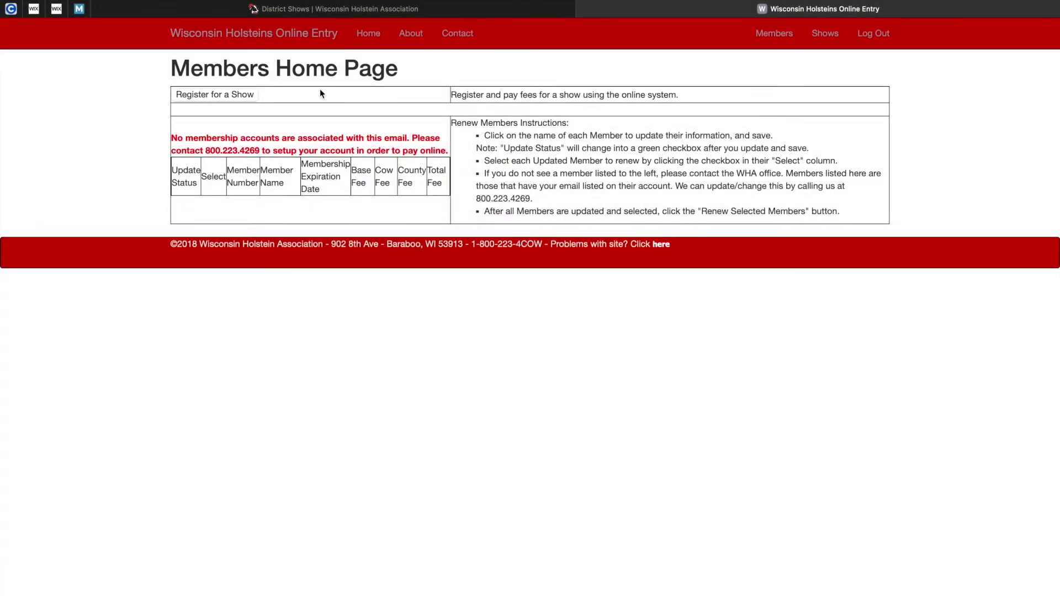
pyautogui.click(223, 97)
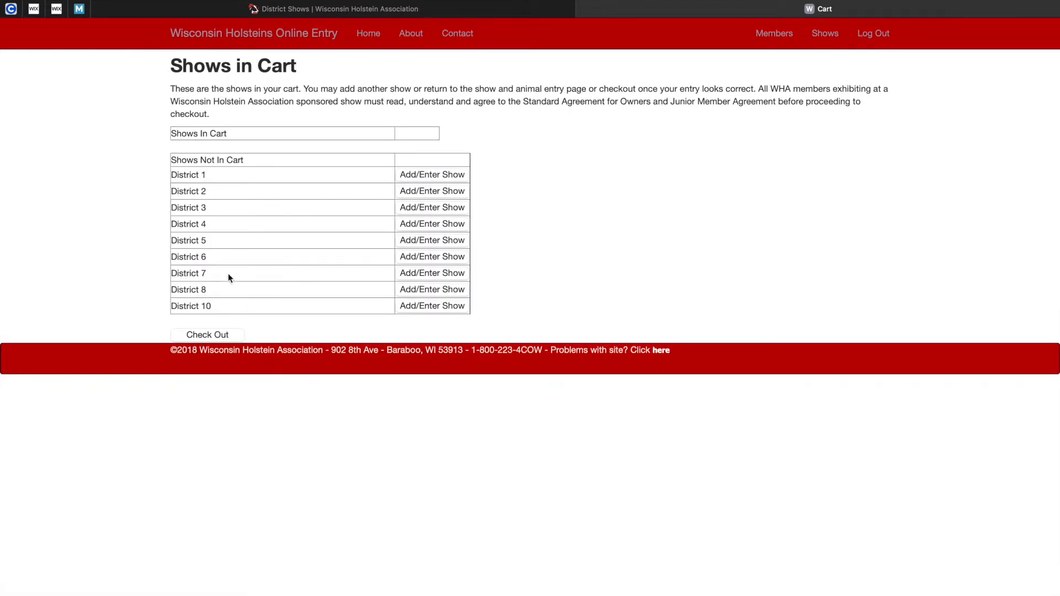
pyautogui.click(414, 241)
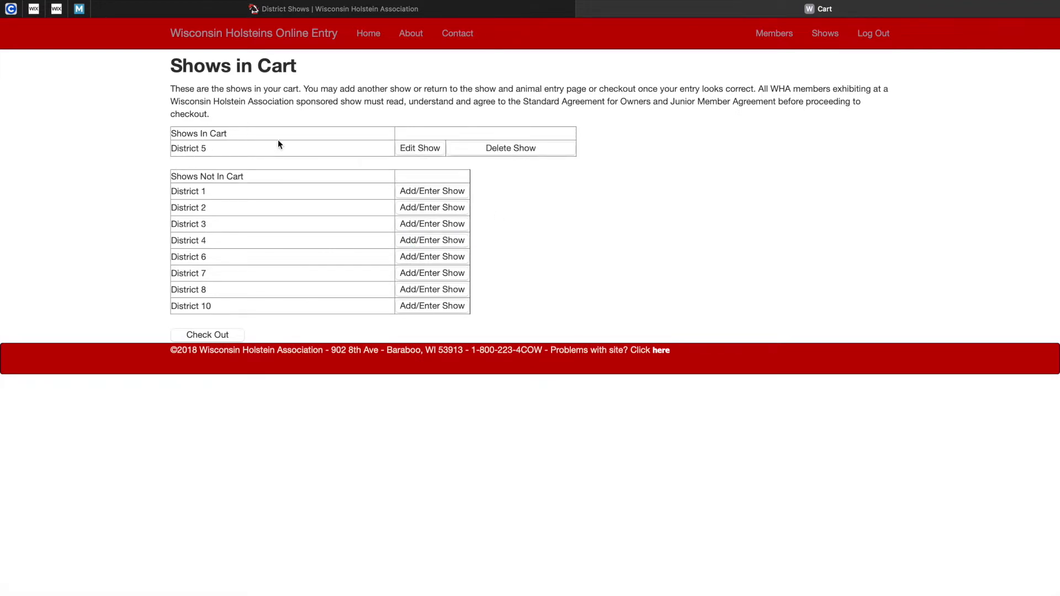
pyautogui.click(430, 148)
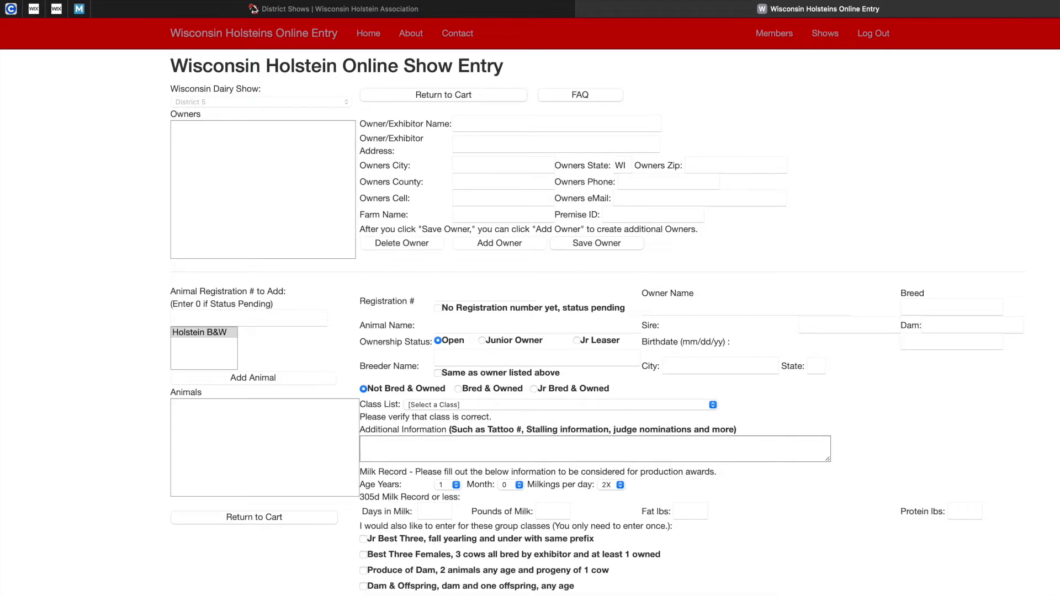
# Save the first owner with their name, address and autofilled contact details under farm Wis Holsteins
pyautogui.click(222, 164)
pyautogui.click(491, 126)
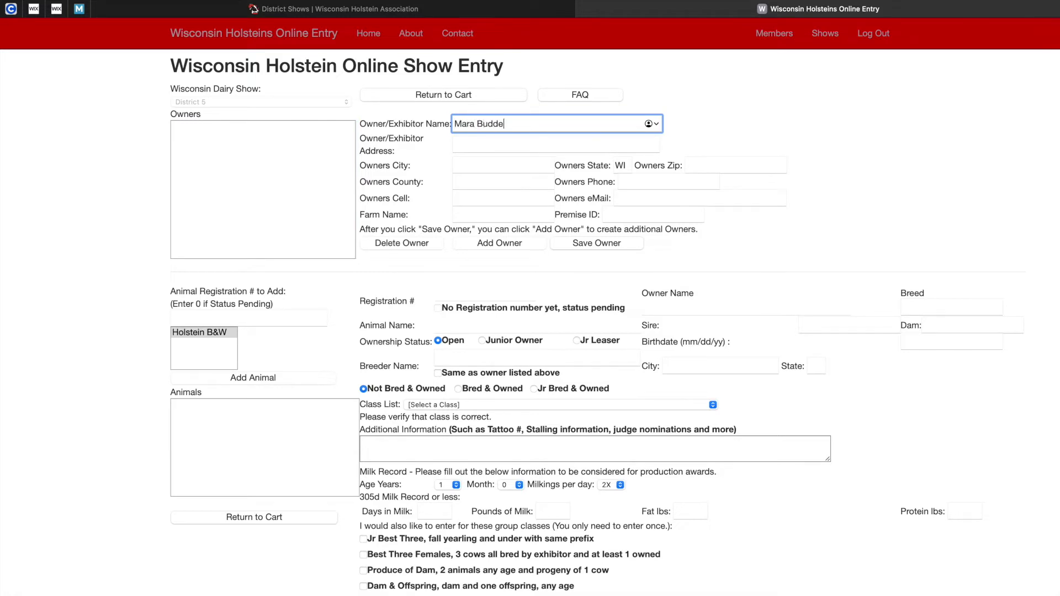
pyautogui.press('Tab')
pyautogui.write('900')
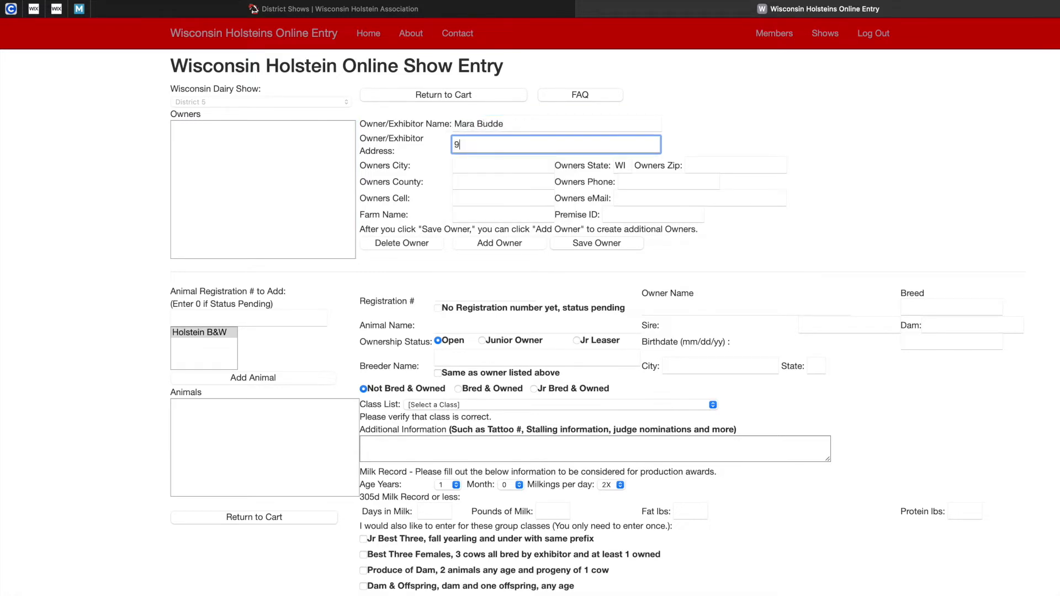
pyautogui.press('BackSpace')
pyautogui.press('BackSpace')
pyautogui.write('02 8t')
pyautogui.press('Down')
pyautogui.press('Return')
pyautogui.click(588, 248)
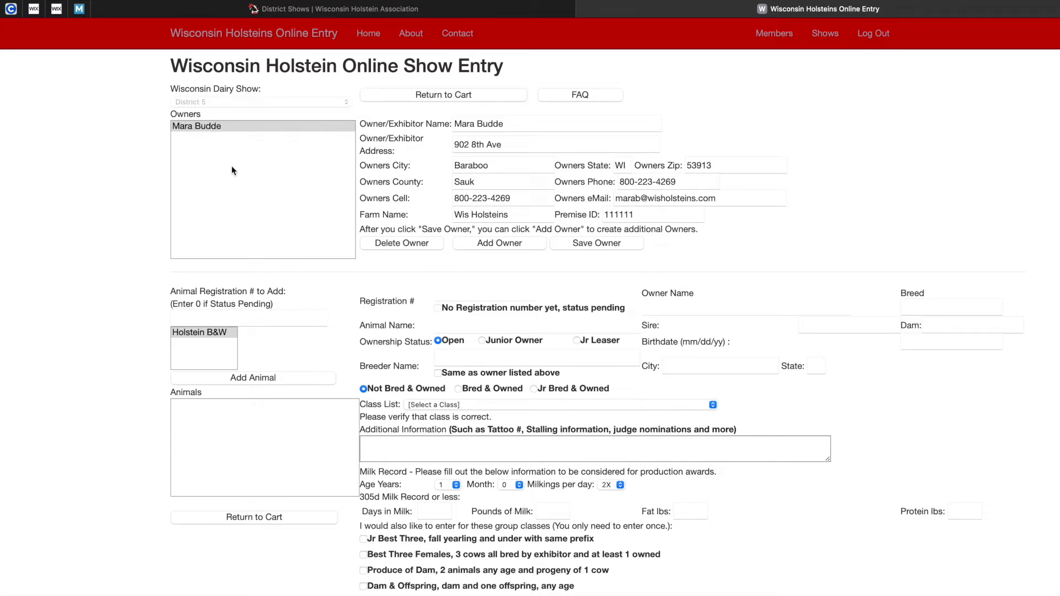
# Add and save a second owner from Brown Cow Farm using autofilled details, then reselect the first owner
pyautogui.click(510, 246)
pyautogui.click(491, 124)
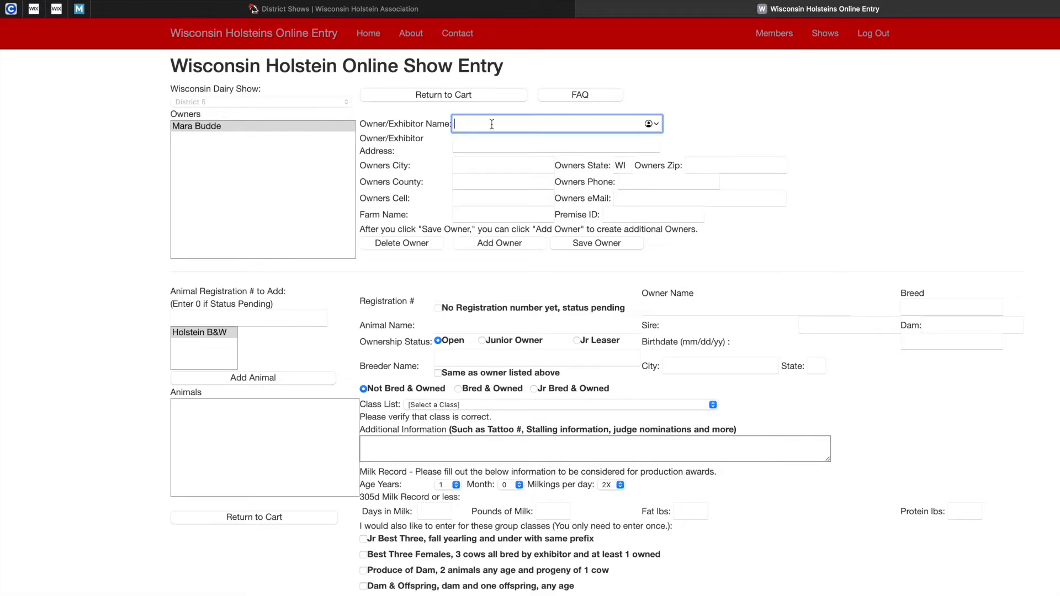
pyautogui.click(544, 134)
pyautogui.click(575, 246)
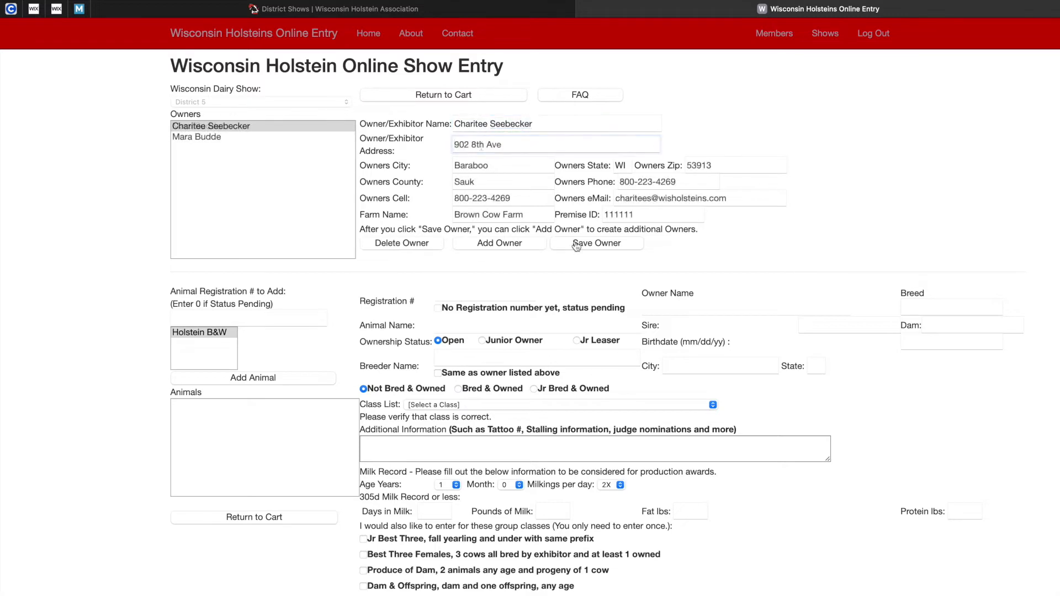
pyautogui.click(238, 137)
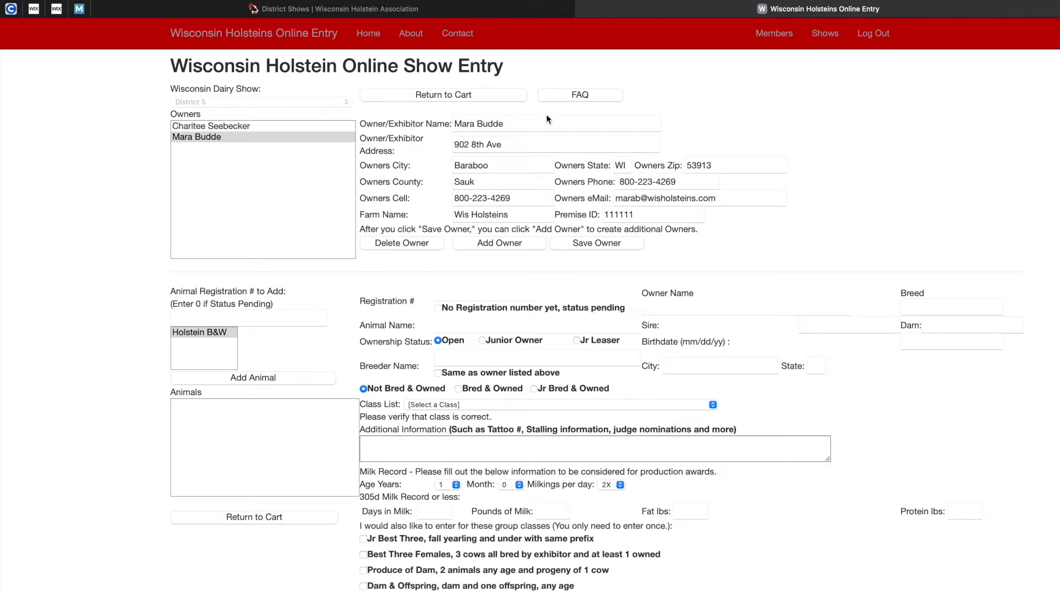
# For the first owner, add a Holstein B&W animal by its pasted registration number
pyautogui.click(174, 150)
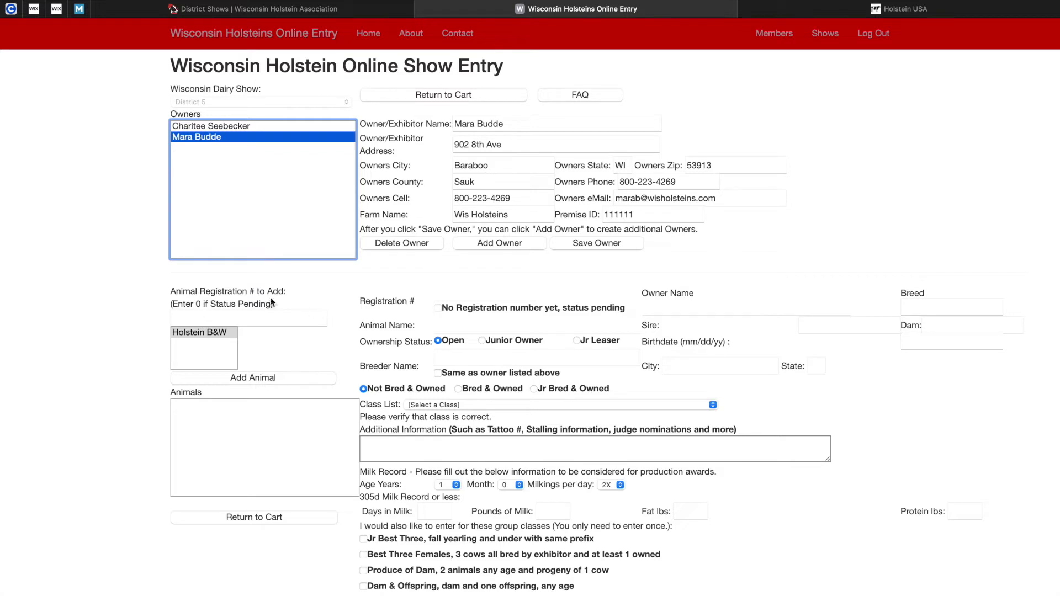
pyautogui.click(261, 320)
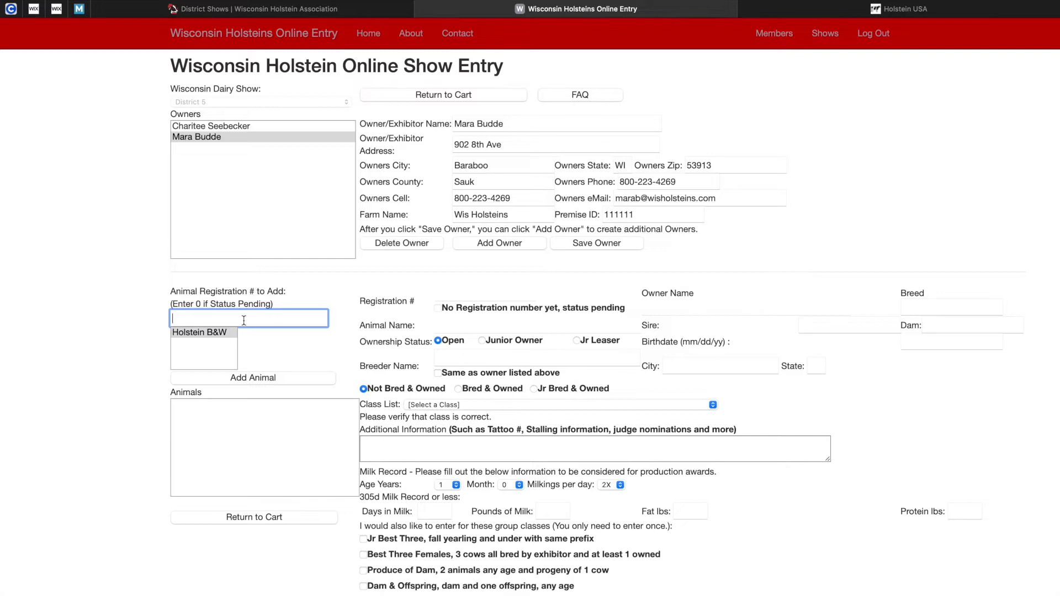
pyautogui.press('super+v')
pyautogui.click(225, 336)
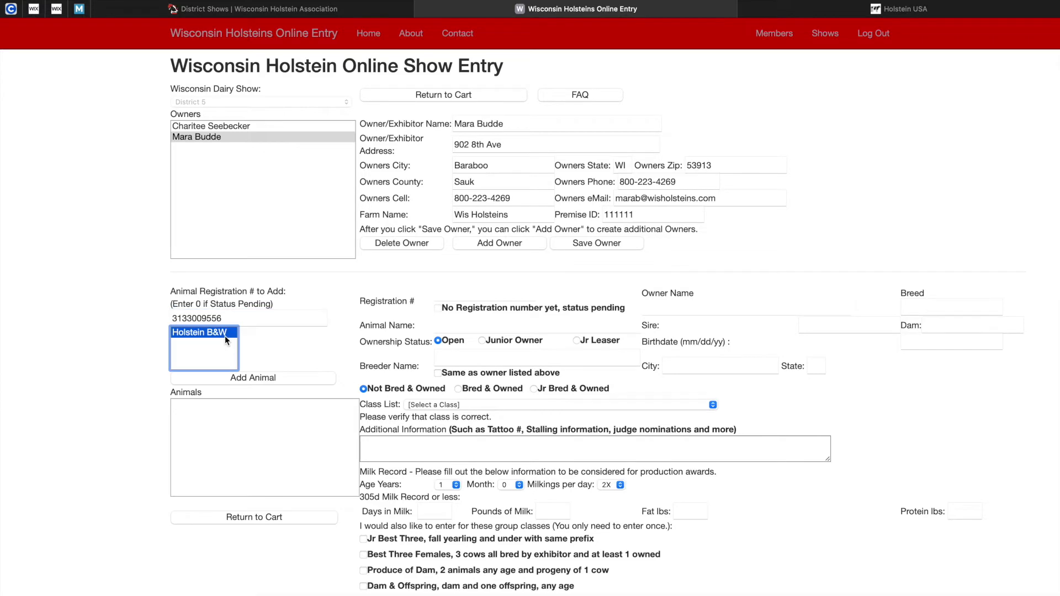
pyautogui.click(288, 381)
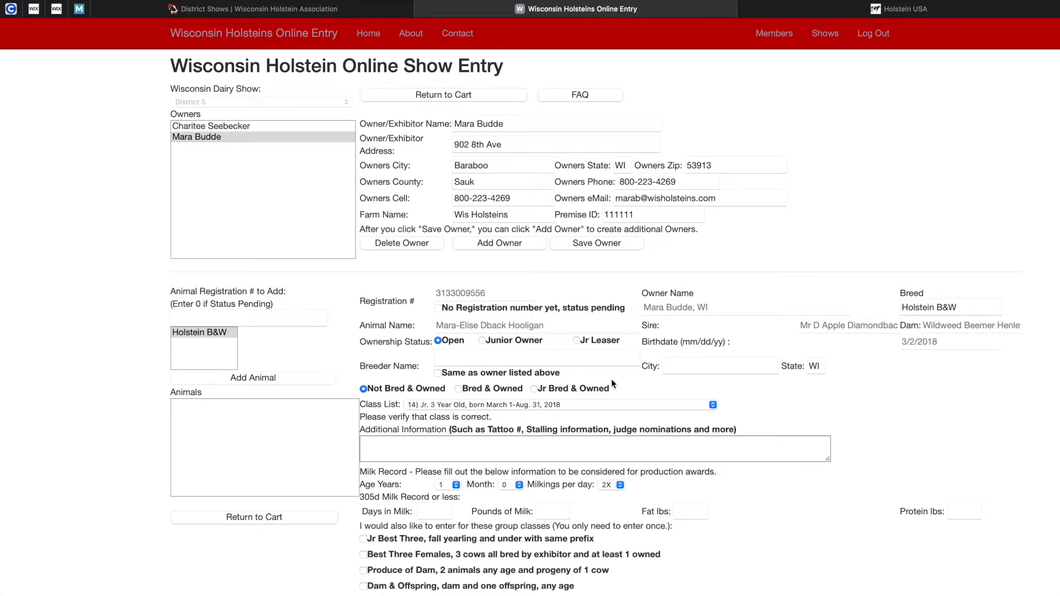
# Set the animal's city to Baraboo and class to 14) Jr. 3 Year Old, then save it
pyautogui.scroll(-3, 460, 395)
pyautogui.scroll(-1, 461, 396)
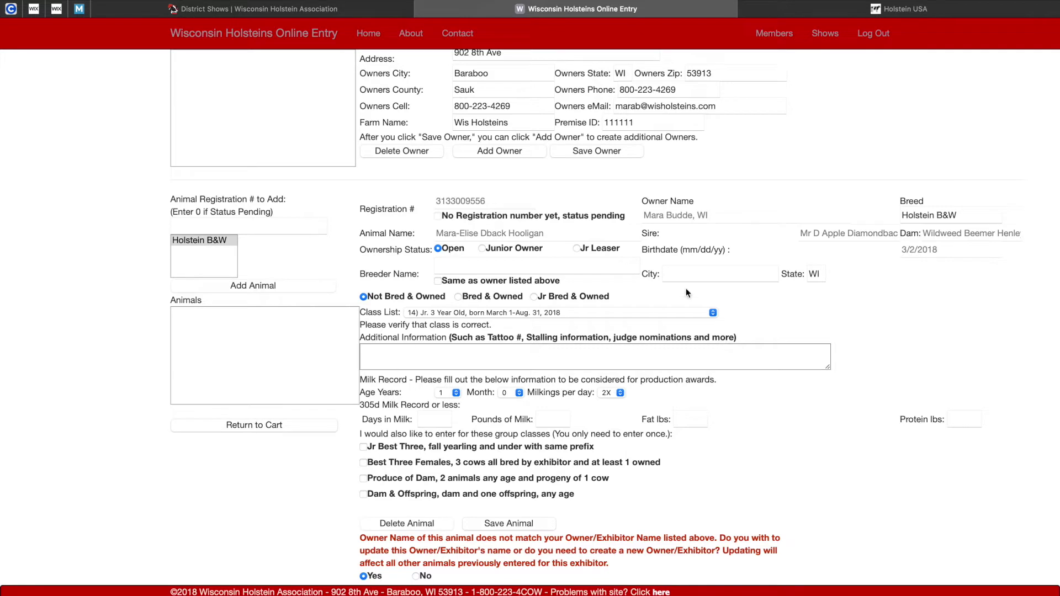
pyautogui.click(701, 270)
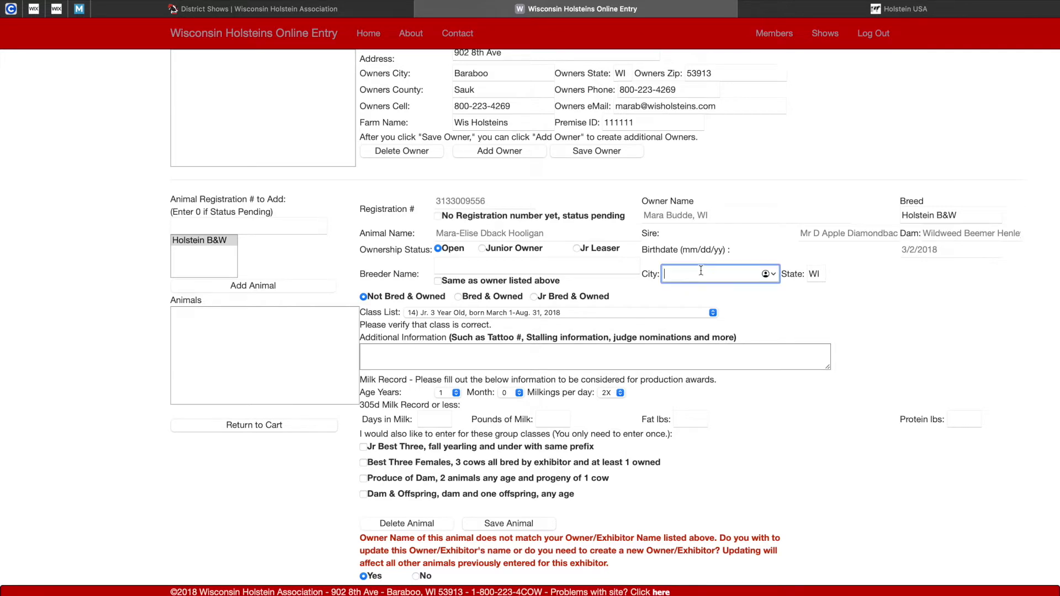
pyautogui.write('Baraboo')
pyautogui.click(626, 313)
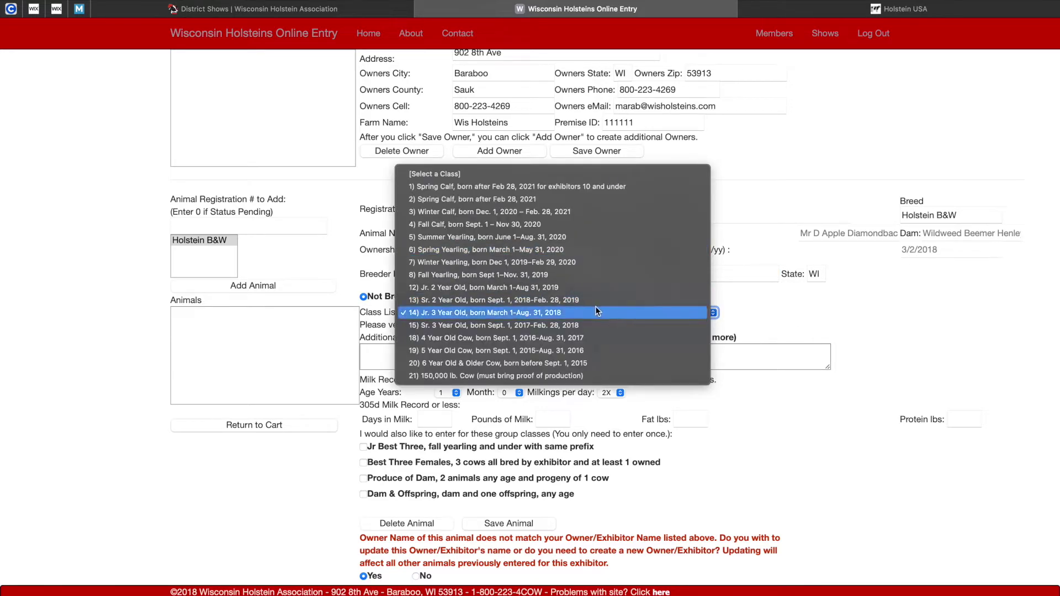
pyautogui.click(837, 312)
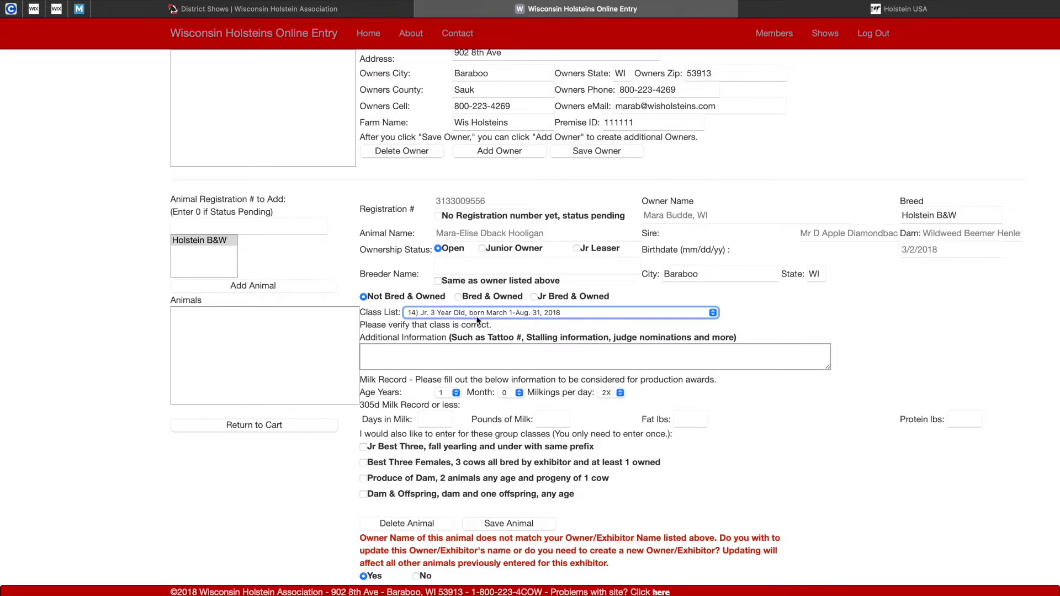
pyautogui.scroll(-1, 611, 464)
pyautogui.scroll(3, 641, 388)
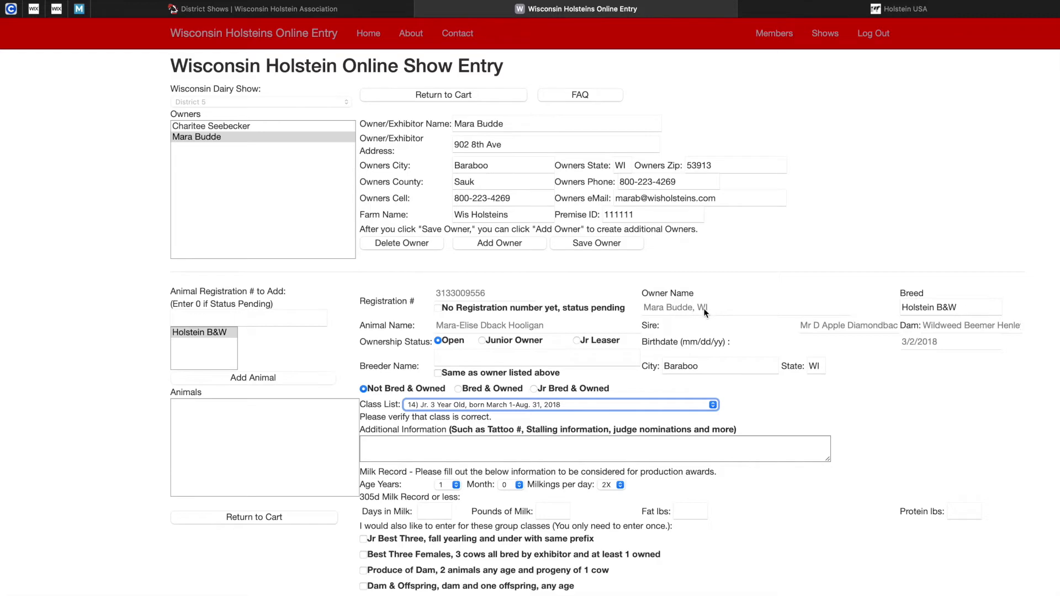
pyautogui.scroll(-3, 743, 344)
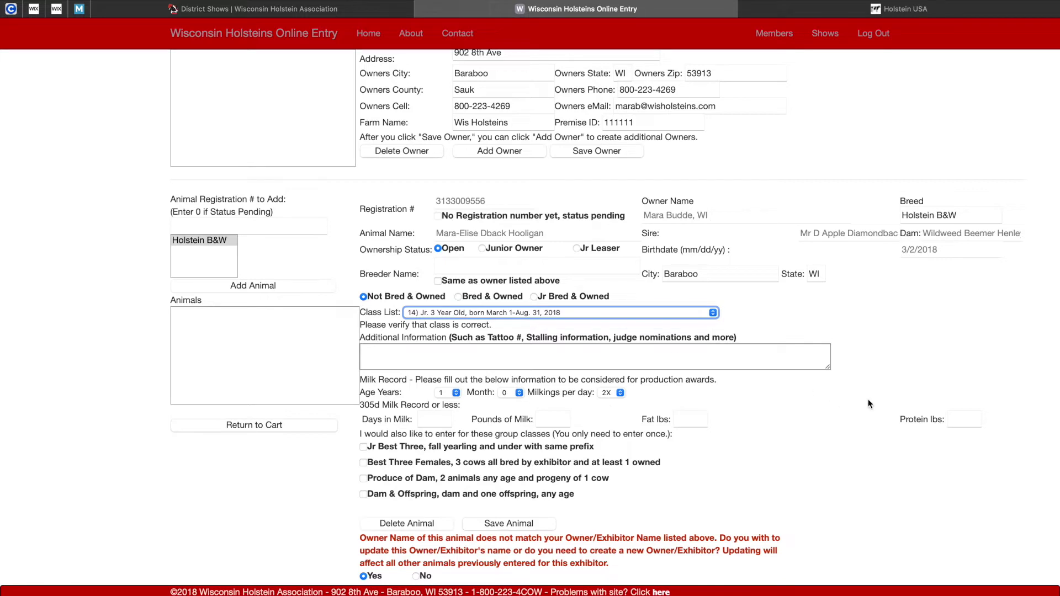
pyautogui.click(525, 527)
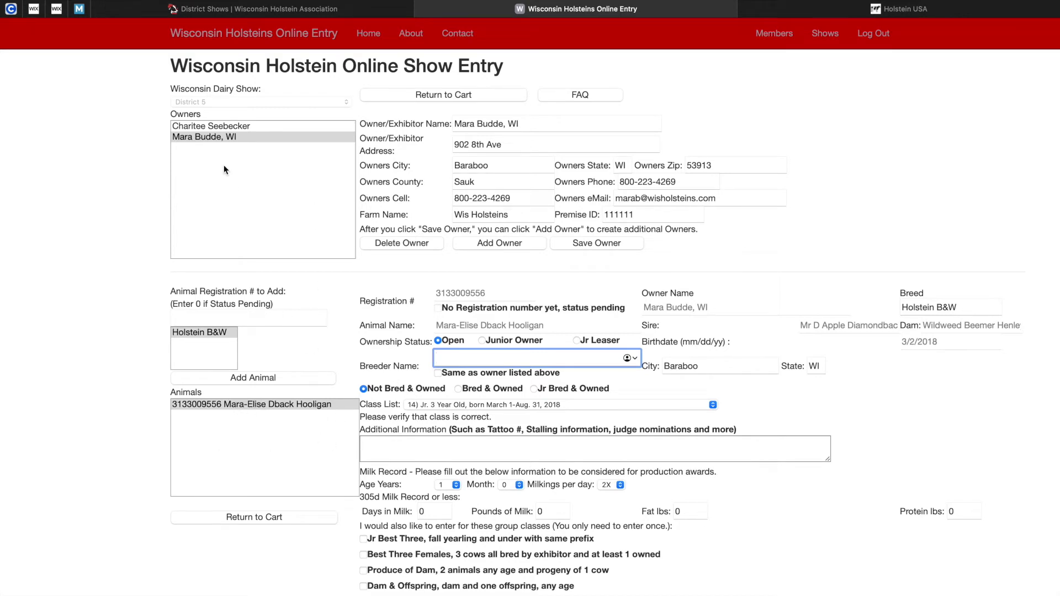
# Select the Brown Cow Farm owner and add a Holstein B&W animal with registration number 0
pyautogui.click(245, 129)
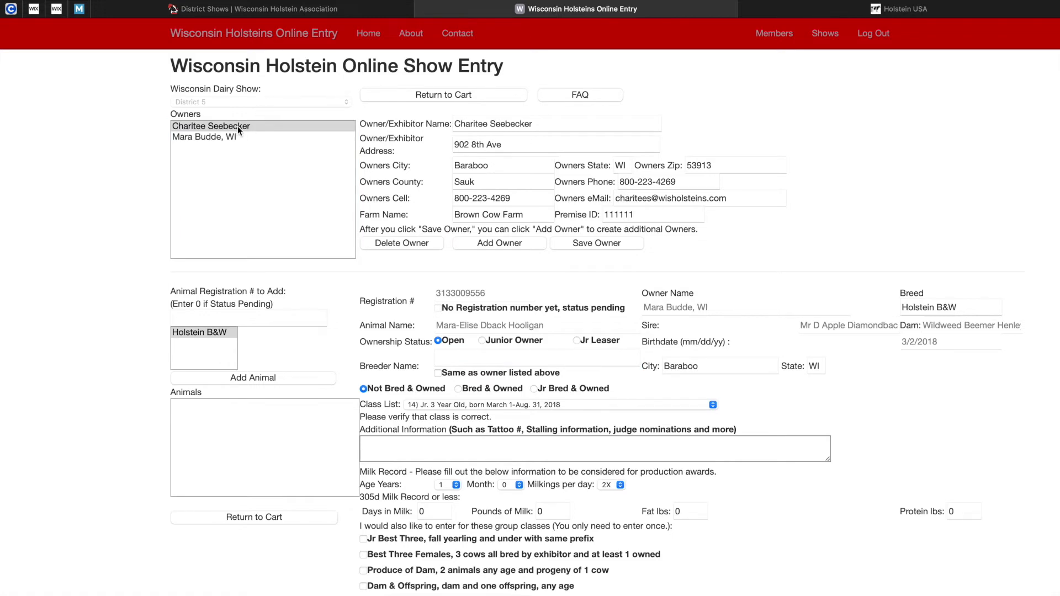
pyautogui.click(237, 126)
pyautogui.click(245, 317)
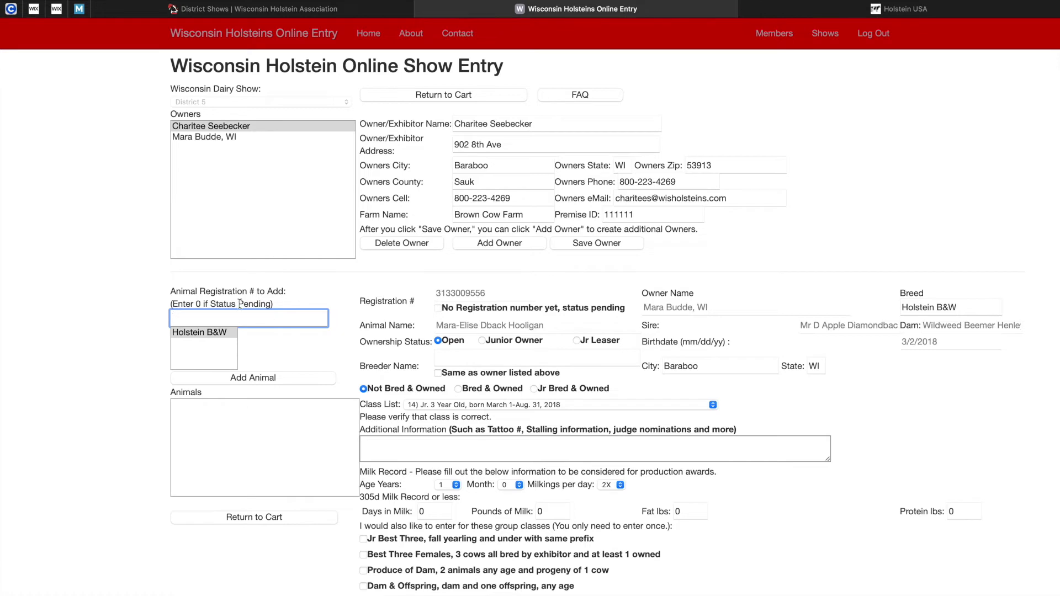
pyautogui.write('0')
pyautogui.click(224, 335)
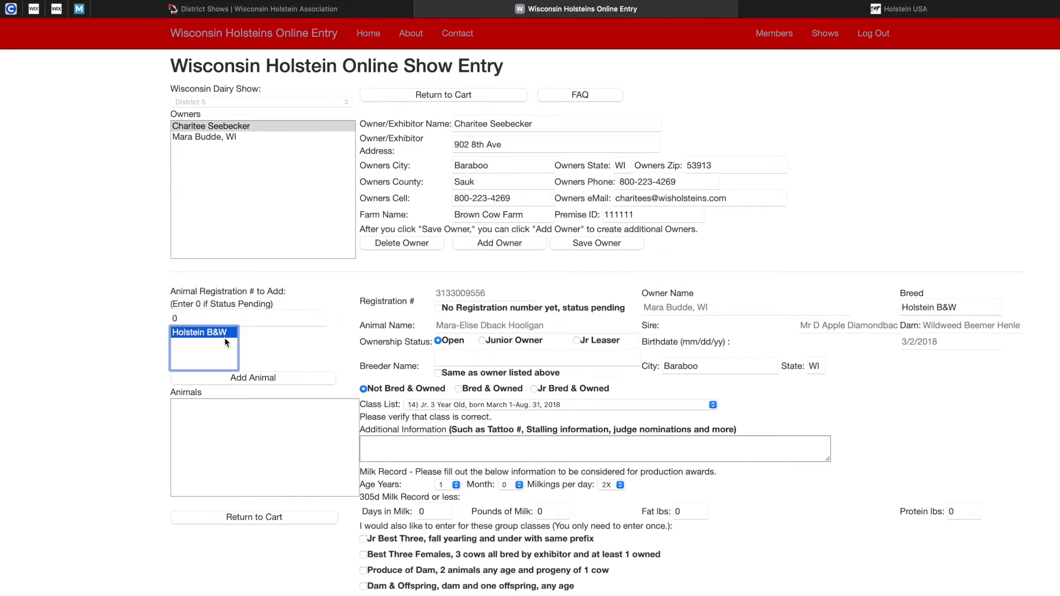
pyautogui.click(253, 379)
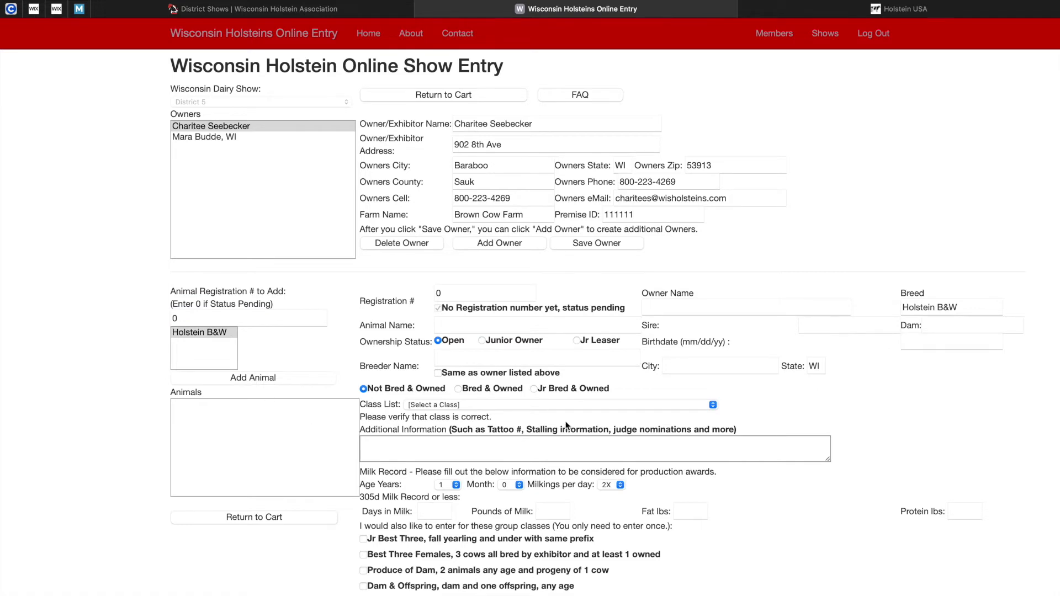
# Change the registration number to 'pending', enter the second owner's name and animal name Bessie
pyautogui.click(460, 294)
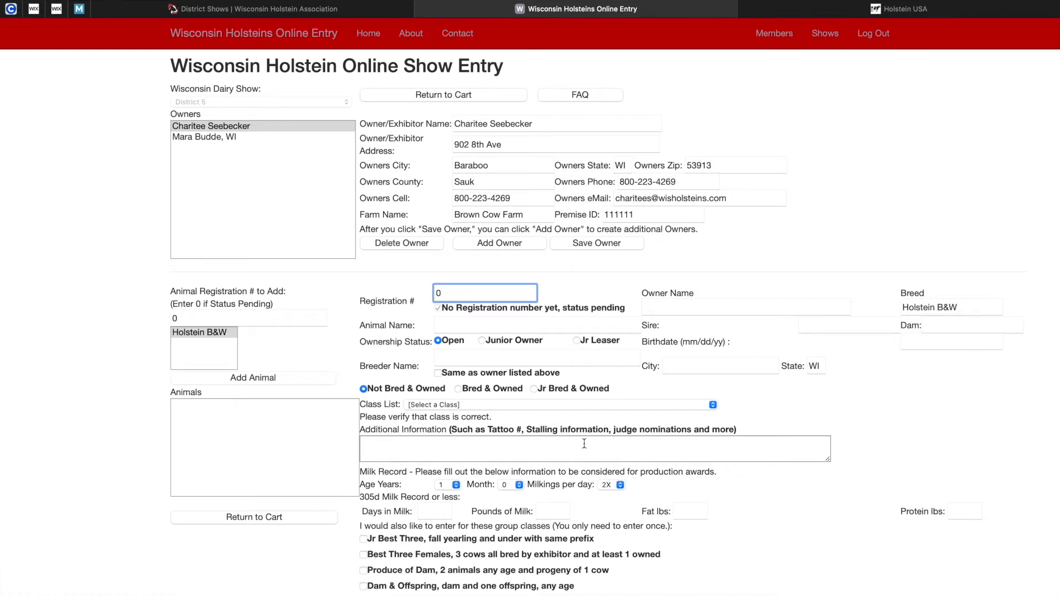
pyautogui.press('BackSpace')
pyautogui.write('pending')
pyautogui.click(745, 307)
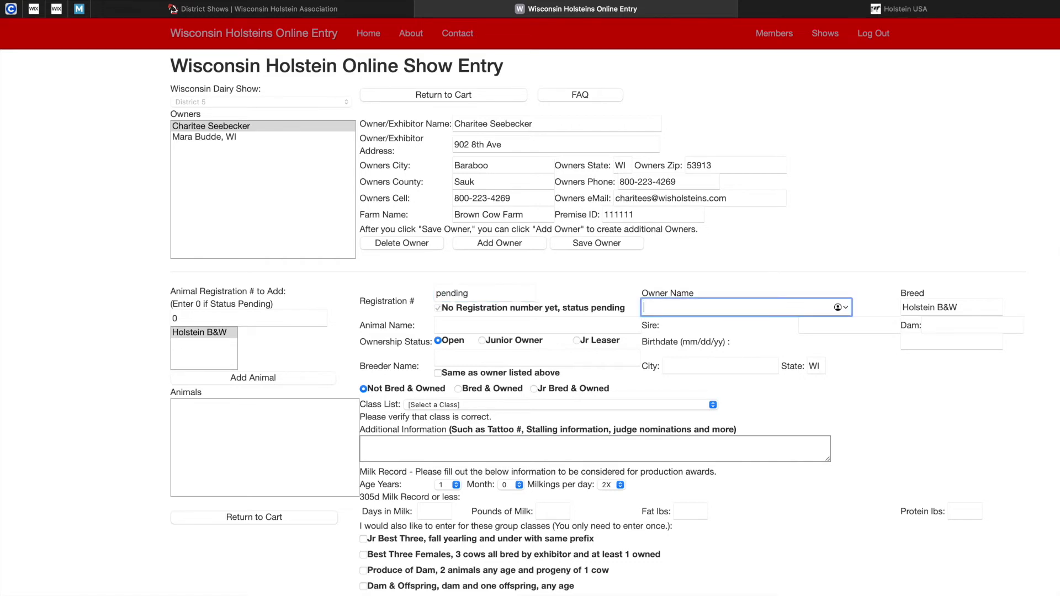
pyautogui.press('Tab')
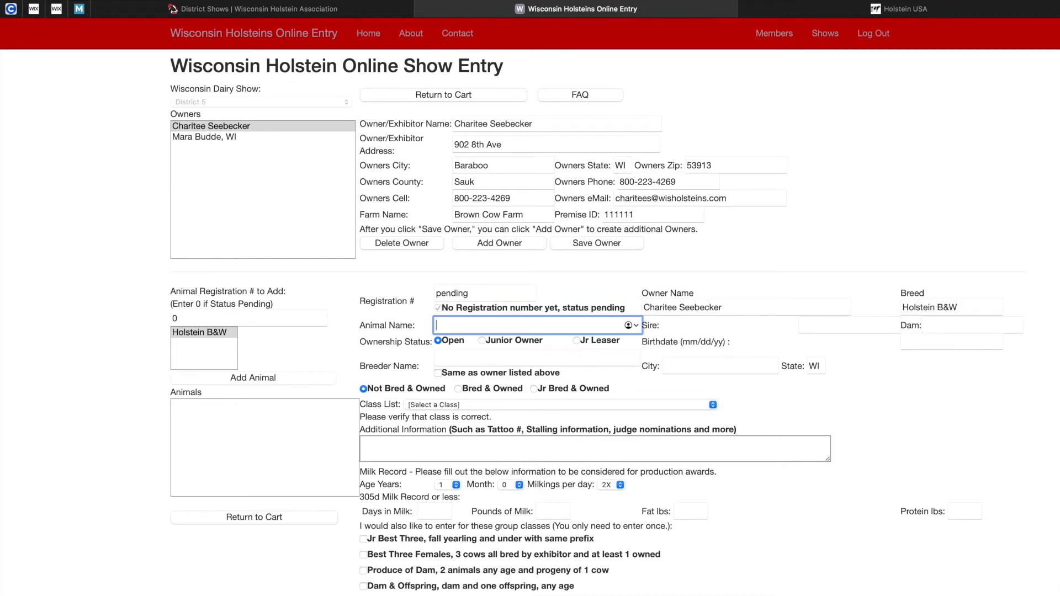
pyautogui.write('Seebecker')
pyautogui.write('Bessie')
# Enter sire Tatoo, dam 'a cow', city Baraboo, class 2) Spring Calf and a stalling note
pyautogui.click(838, 329)
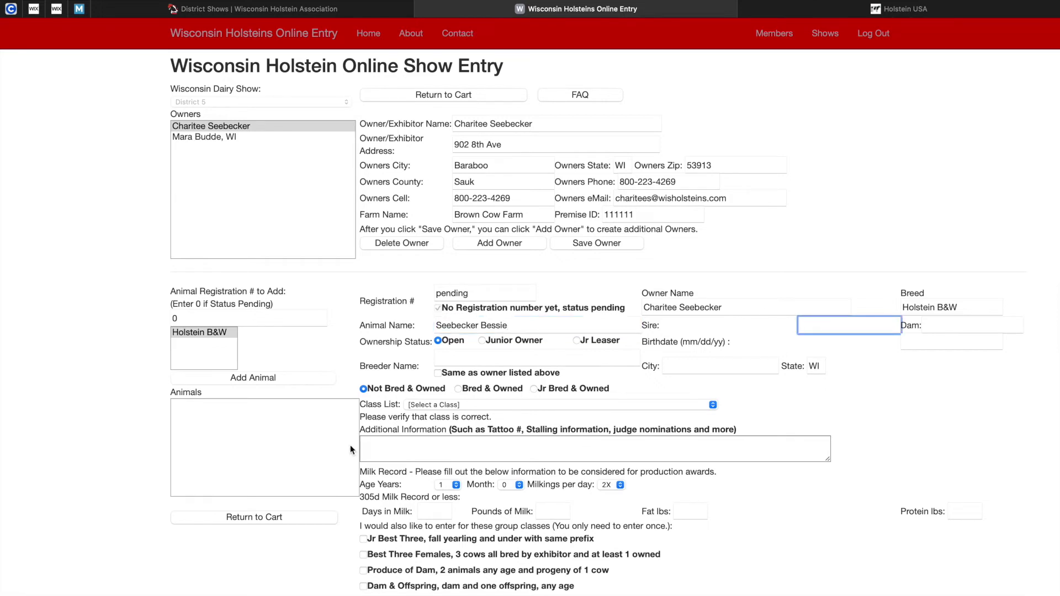
pyautogui.write('Tatoo')
pyautogui.click(939, 329)
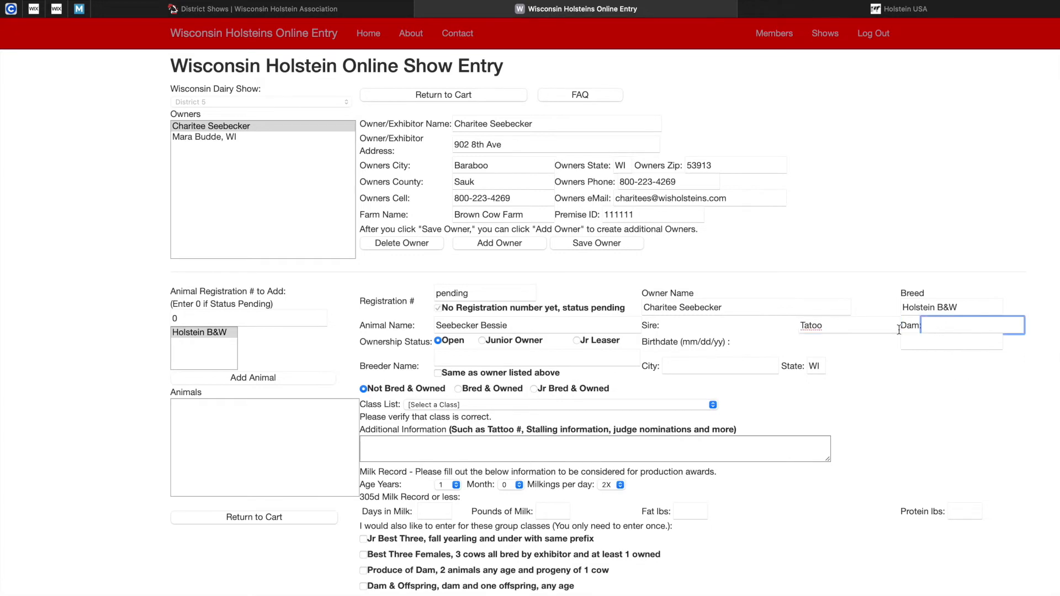
pyautogui.write('a cow')
pyautogui.click(673, 366)
pyautogui.write('Baraboo')
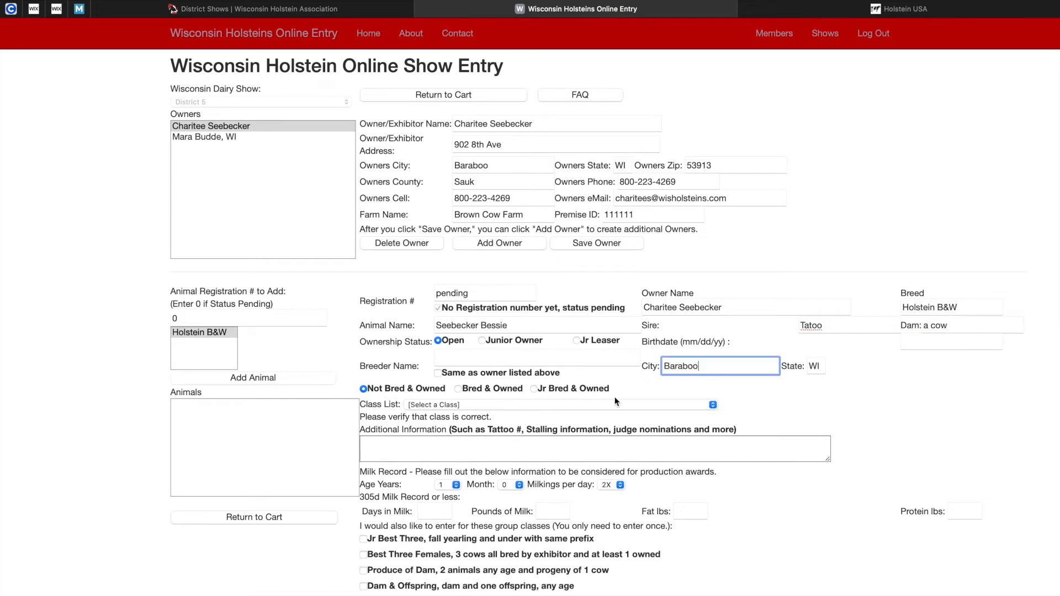
pyautogui.click(525, 405)
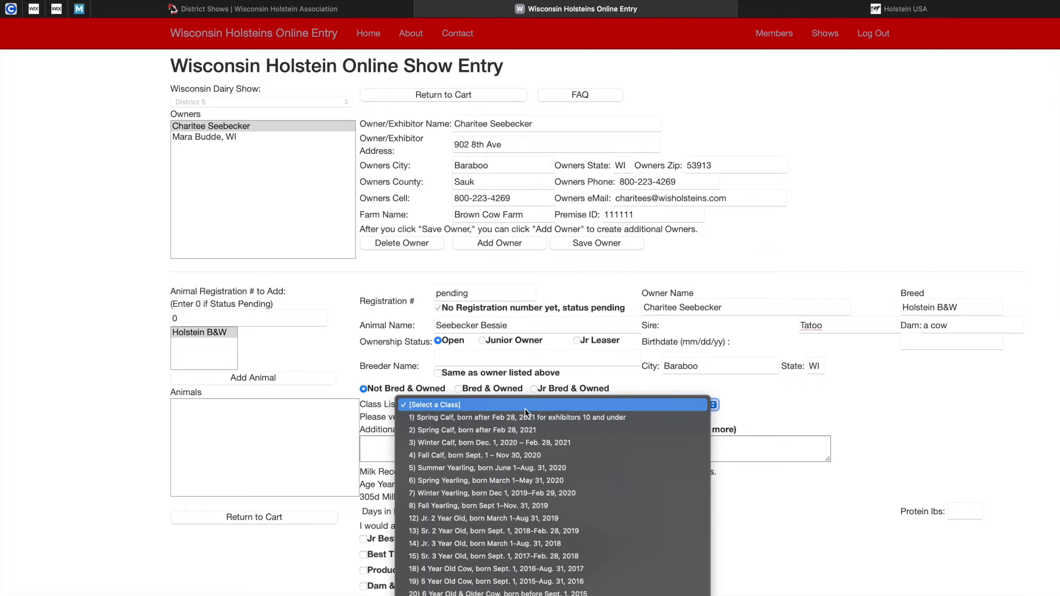
pyautogui.click(524, 430)
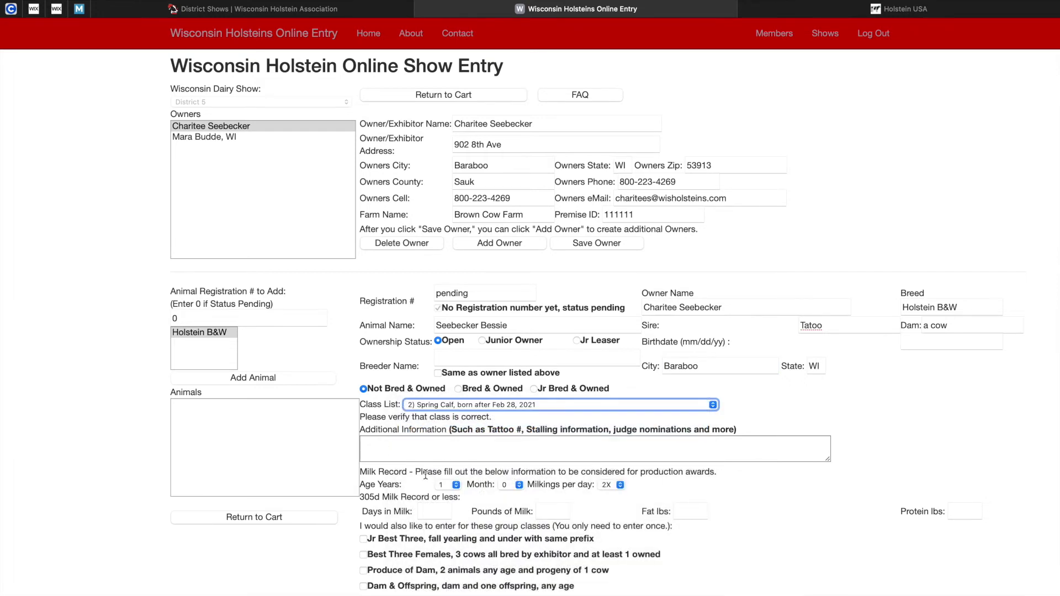
pyautogui.click(401, 445)
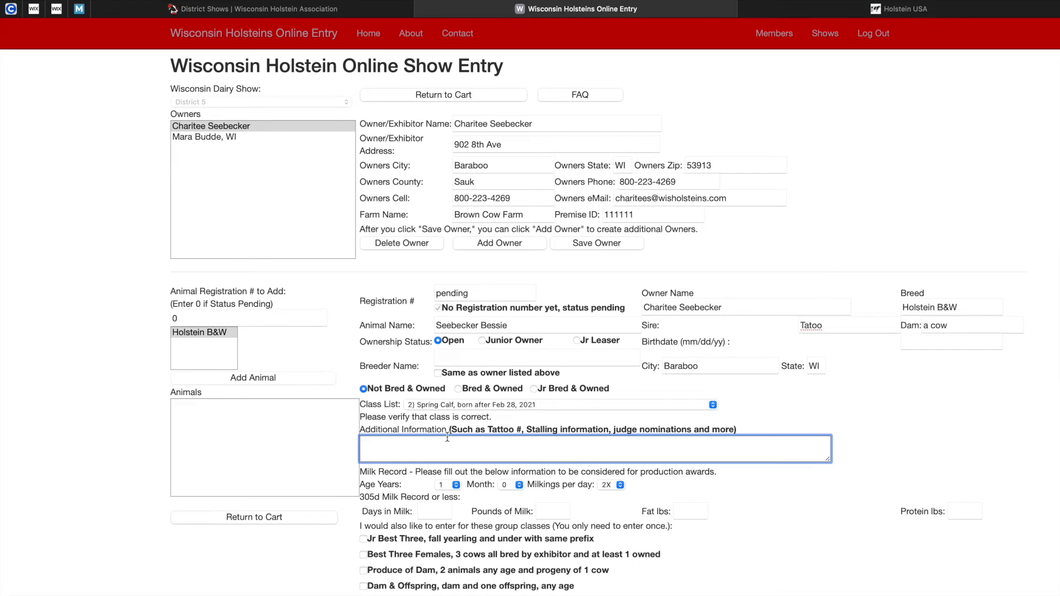
# Save the pending spring calf for the second owner, then reopen the first owner's record
pyautogui.scroll(-2, 532, 543)
pyautogui.click(508, 577)
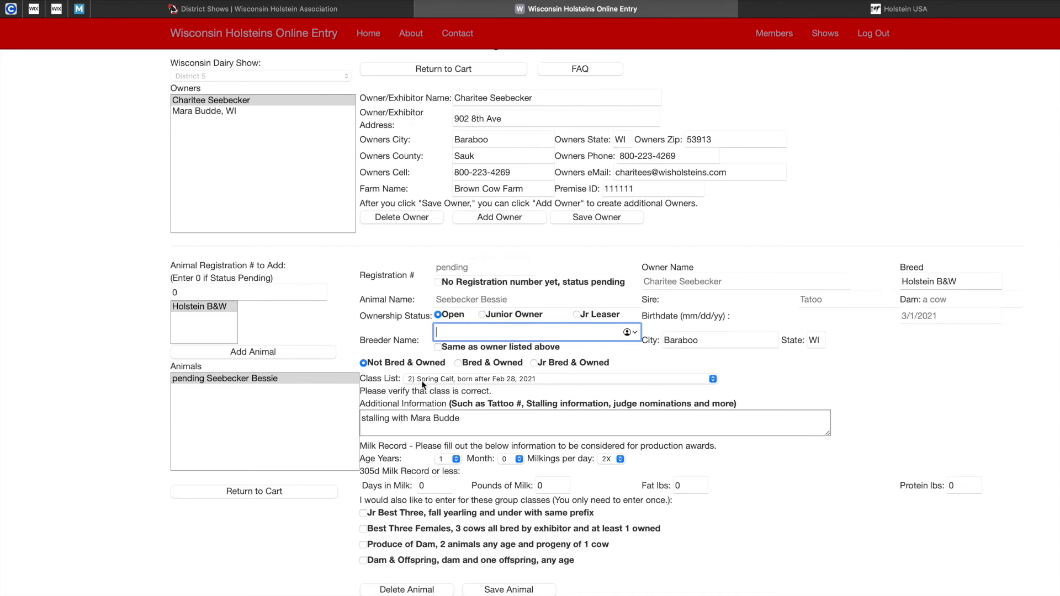
pyautogui.click(245, 113)
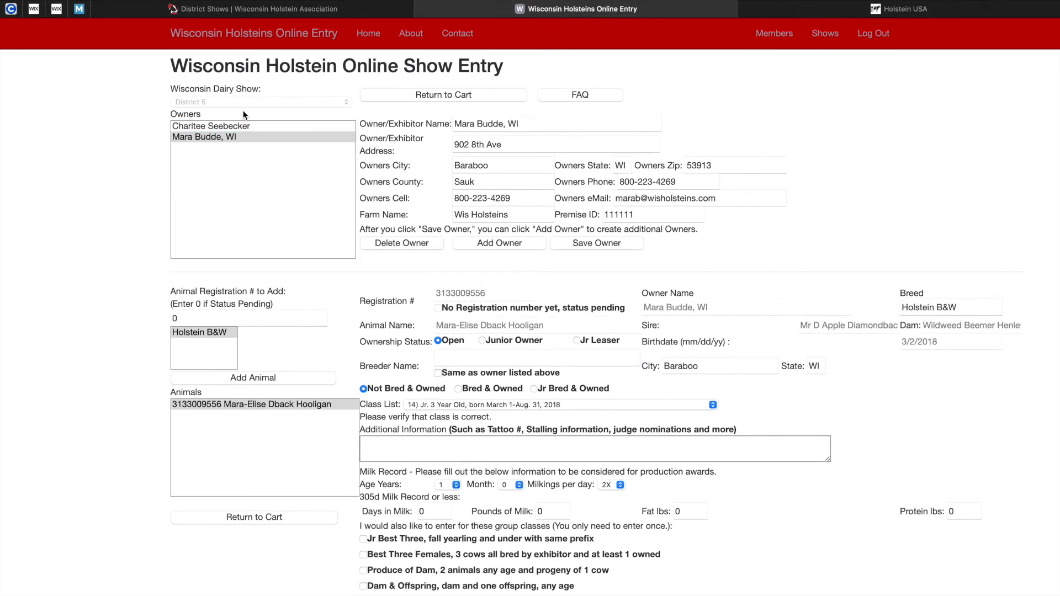
# Review the $40 District 5 order, accept the liability and membership agreements, and check out
pyautogui.click(296, 522)
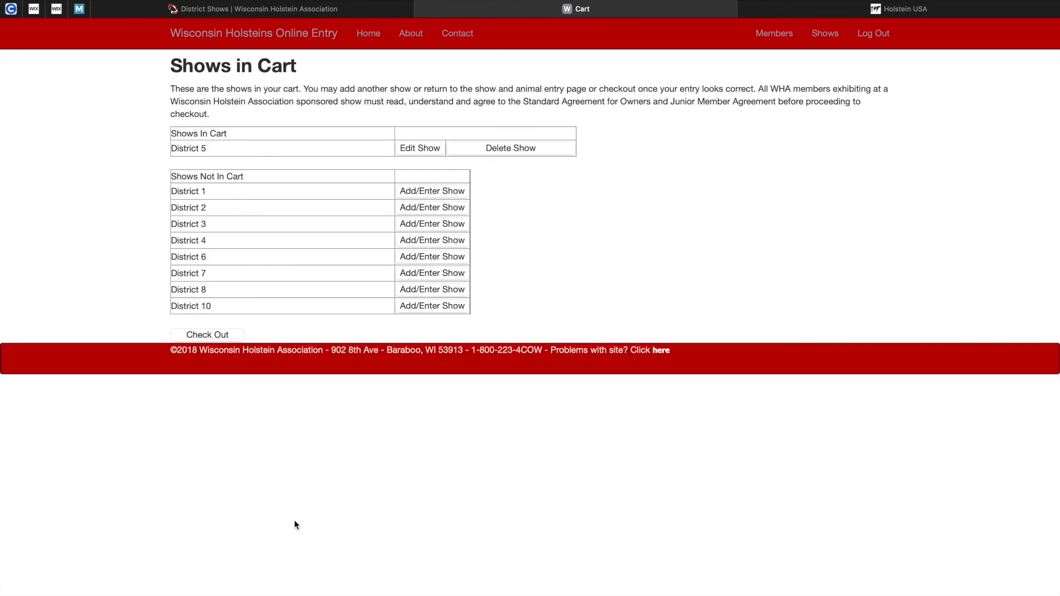
pyautogui.click(214, 335)
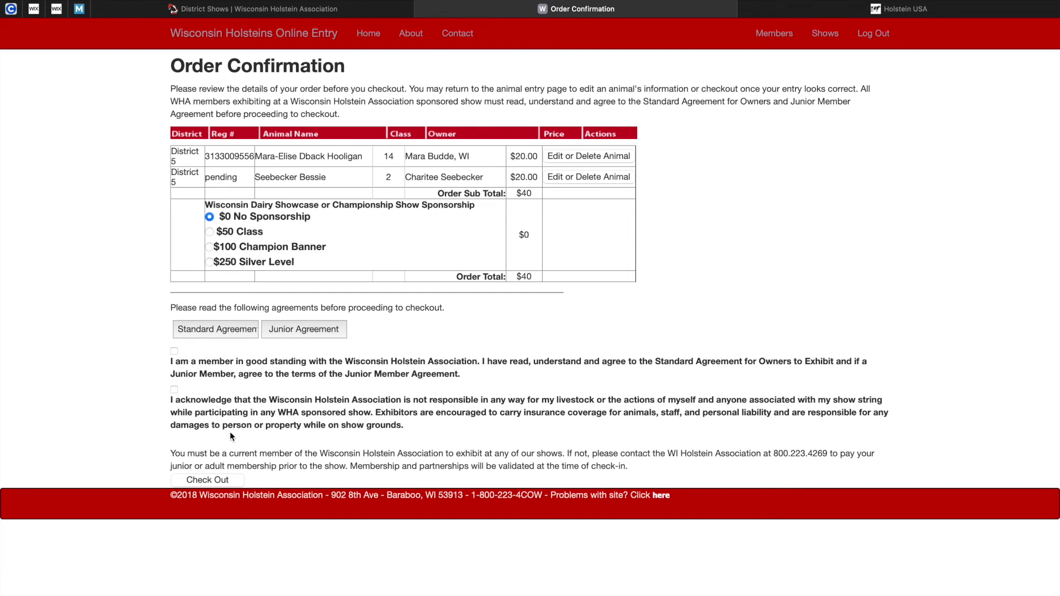
pyautogui.click(174, 390)
pyautogui.click(214, 482)
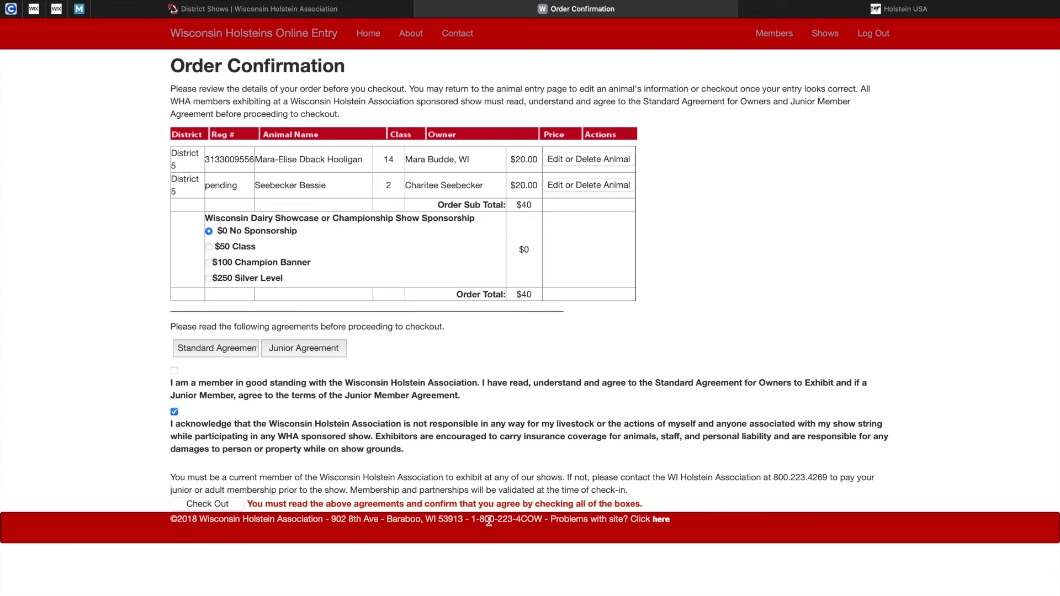
pyautogui.click(175, 371)
pyautogui.click(230, 504)
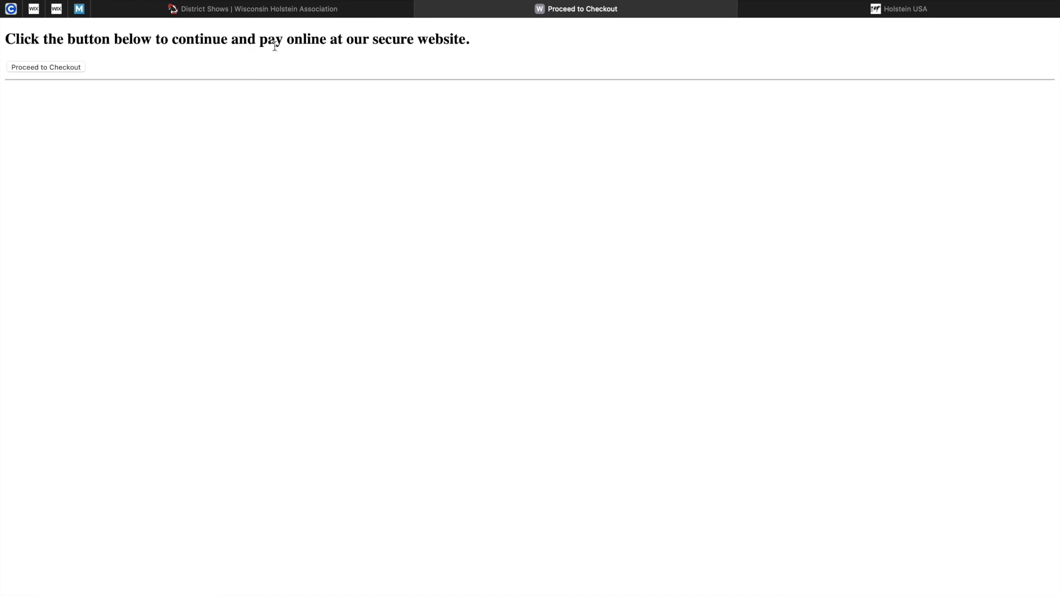
# Go to secure payment, submit a 40.00 show-fee order amount, then return to District Shows
pyautogui.click(59, 66)
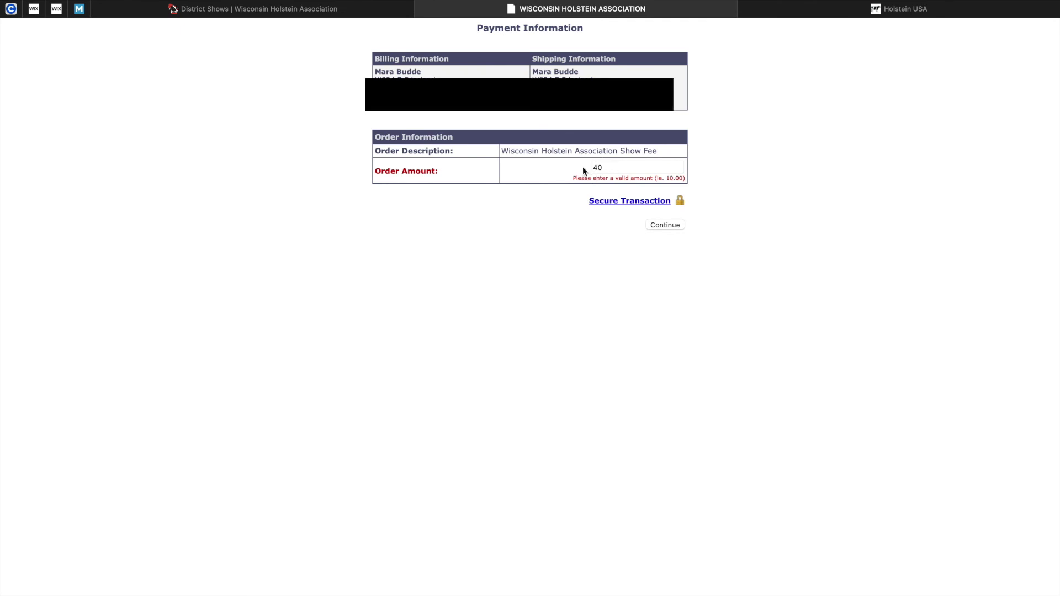
pyautogui.click(666, 168)
pyautogui.write('.00')
pyautogui.click(806, 248)
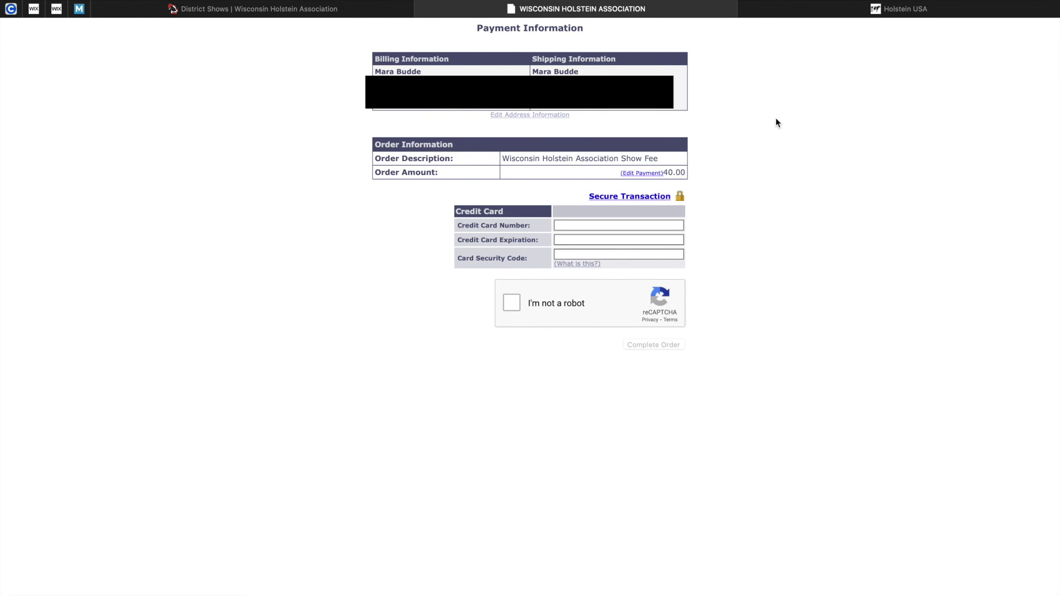
pyautogui.click(266, 11)
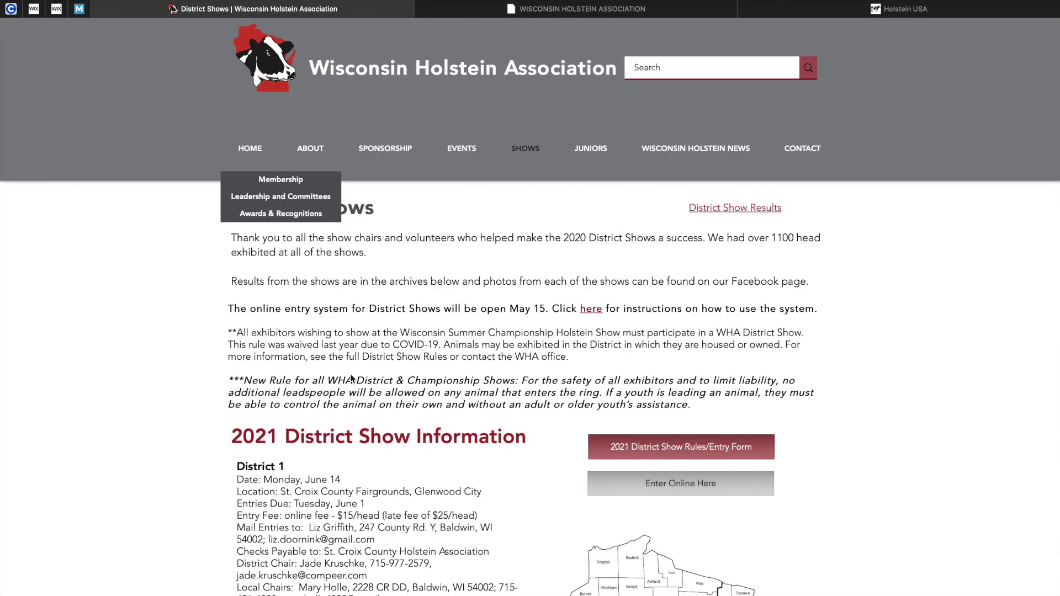